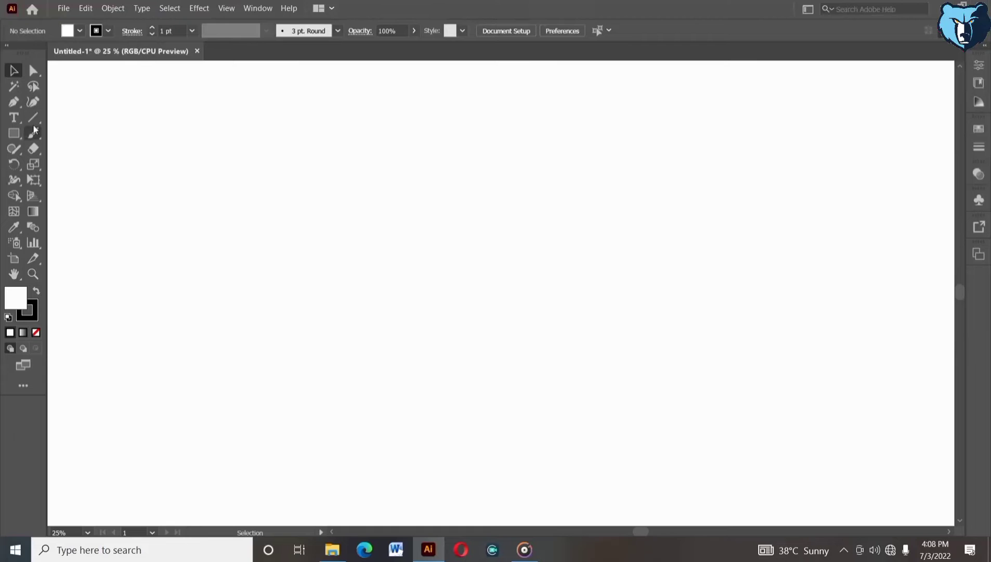
- Draw a long vertical line, duplicate it into ten evenly spaced copies, and select them all
left_click(33, 118)
left_click_drag(119, 87, 133, 510)
left_click(14, 72)
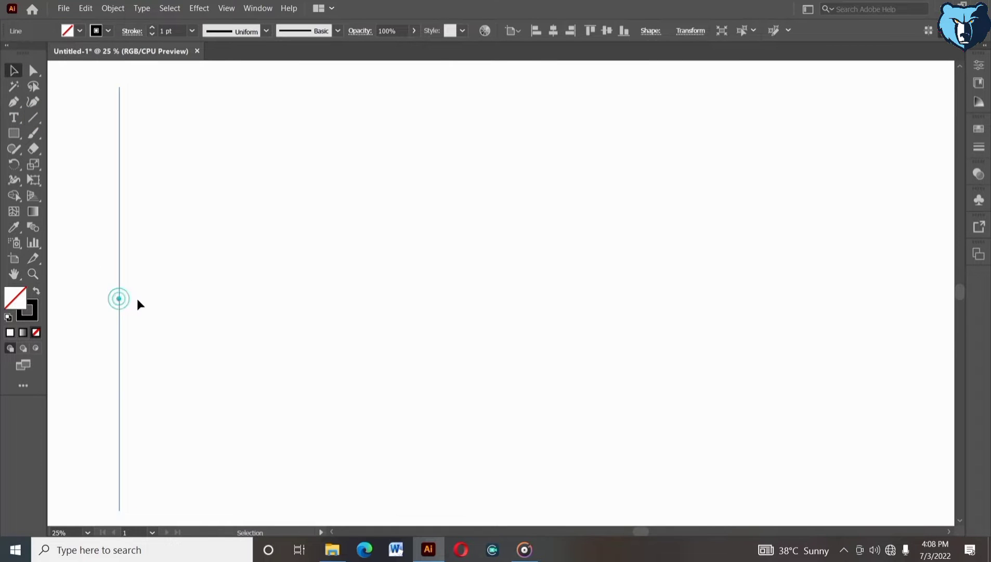
left_click_drag(137, 299, 143, 300)
key("ctrl+d")
key("ctrl+d")
key("ctrl+d")
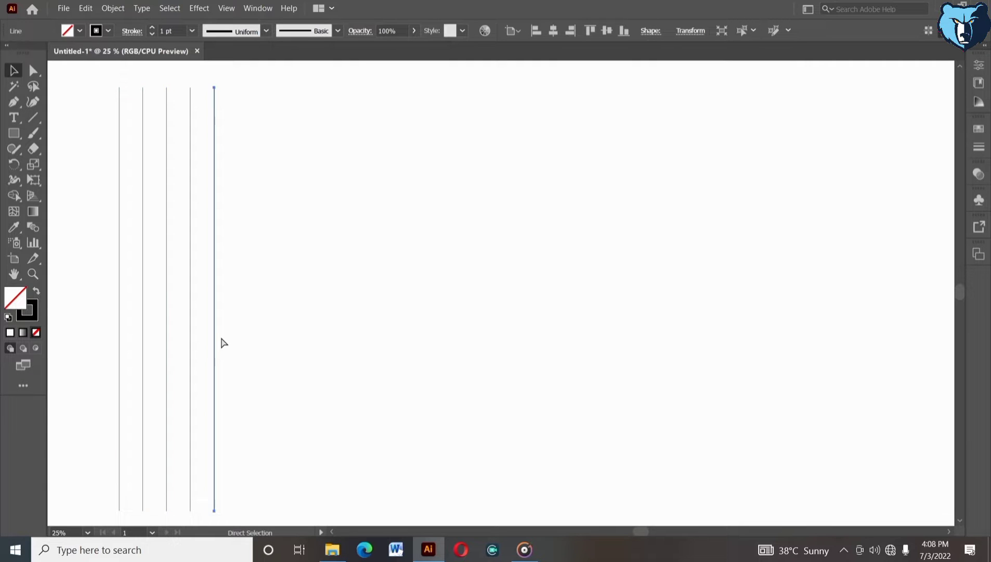
key("ctrl+d")
key("ctrl+d")
key("ctrl+d")
key("ctrl+d")
key("ctrl+d")
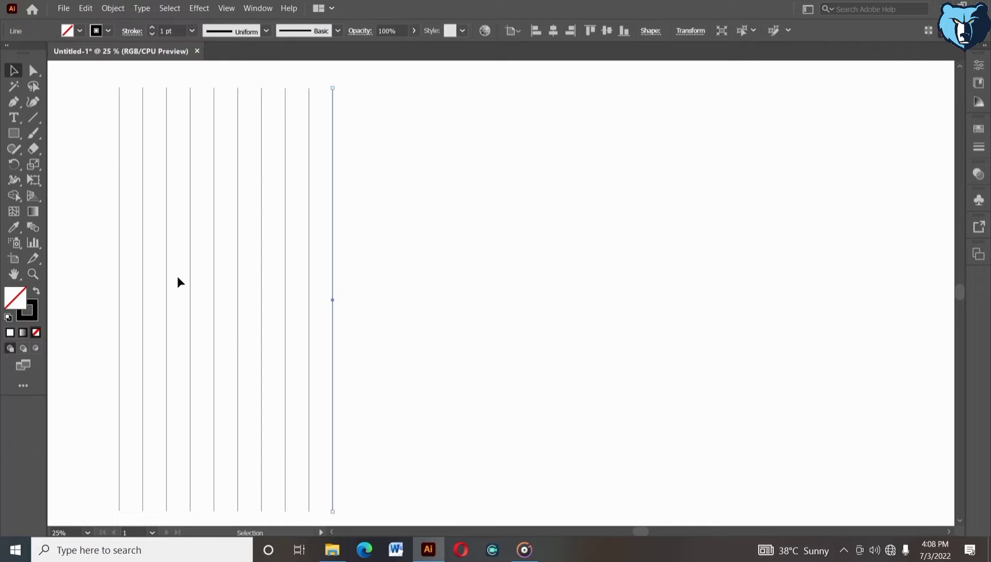
left_click_drag(79, 157, 391, 348)
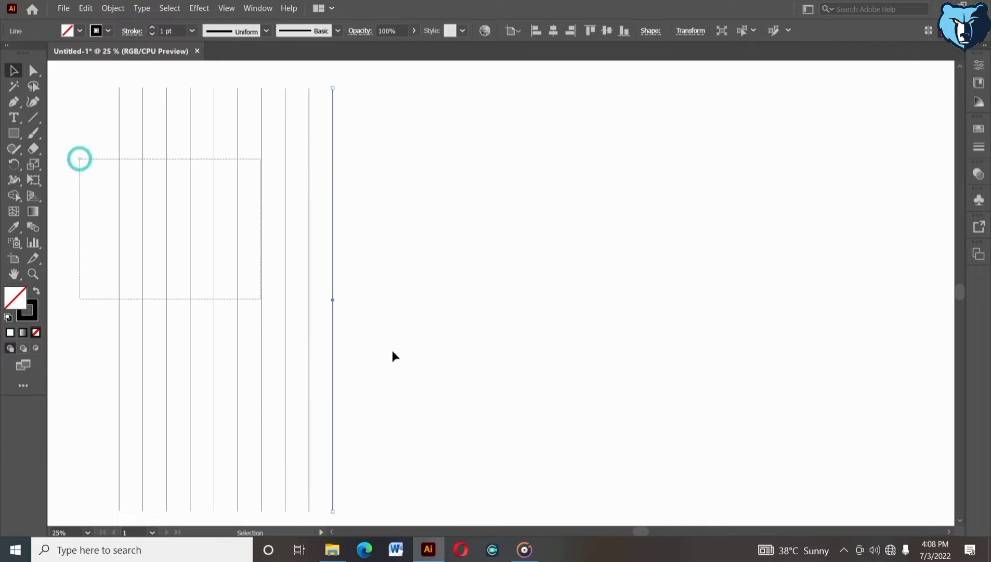
- Align the vertical lines, paste a copy in back, and rotate it 90° to run horizontally
left_click(607, 33)
left_click(85, 8)
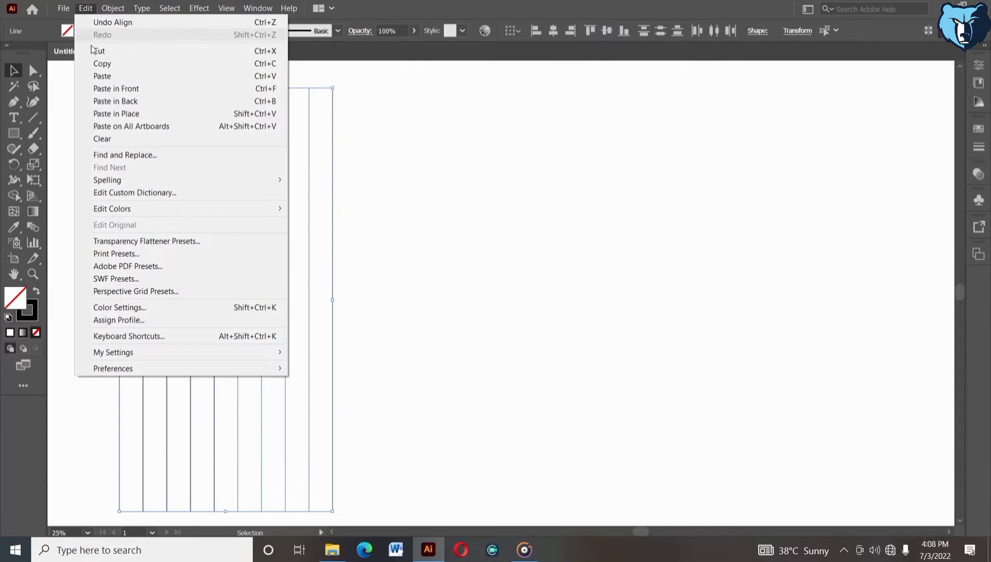
left_click(99, 63)
left_click(86, 8)
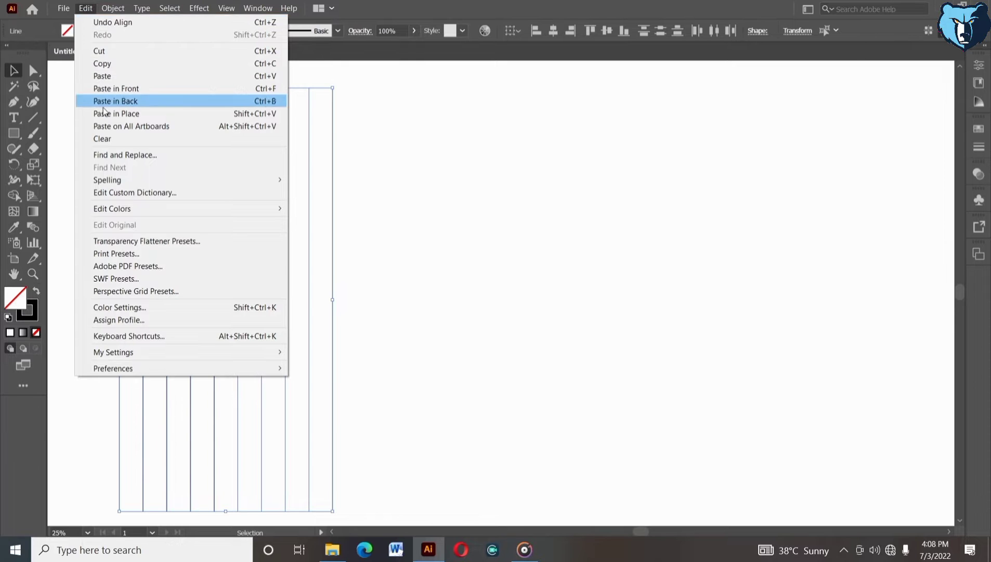
left_click(104, 103)
mouse_move(115, 81)
left_mouse_down()
mouse_move(348, 214)
mouse_move(386, 252)
left_mouse_up()
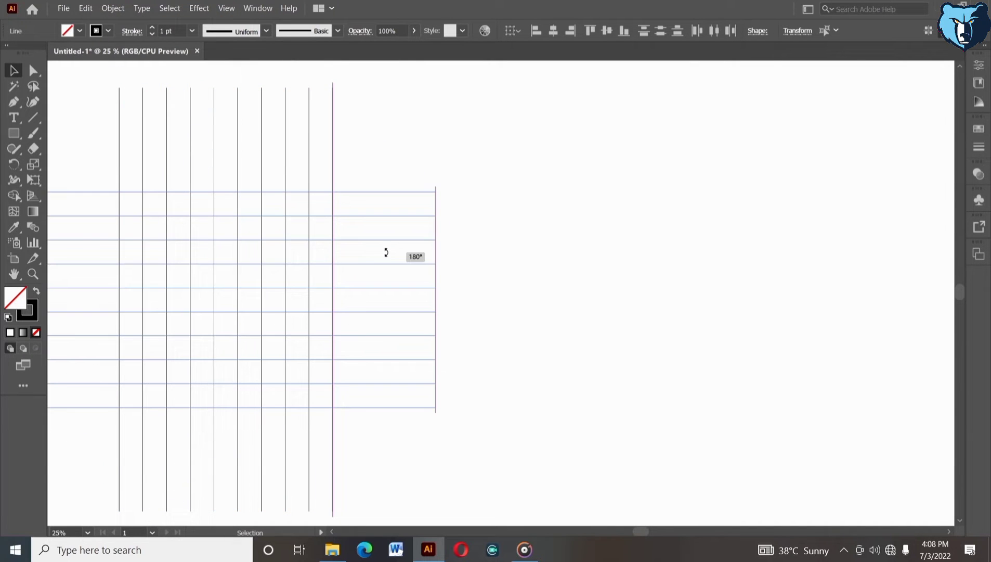
left_click_drag(405, 316, 531, 386)
- Select the grid lines and shift them into a centred crisscross grid
left_click(517, 349)
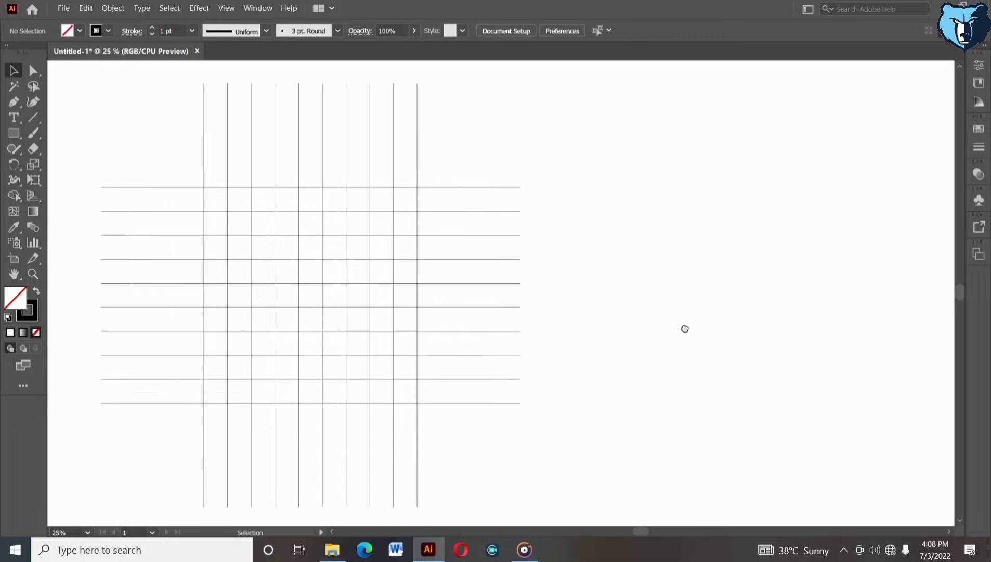
left_click_drag(485, 352, 688, 328)
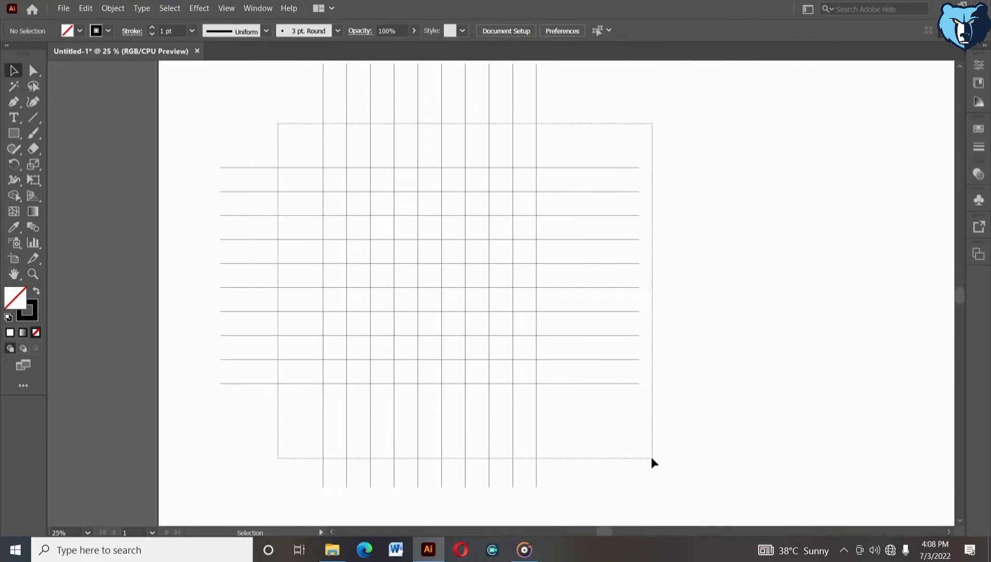
left_click_drag(570, 412, 653, 458)
mouse_move(429, 270)
left_mouse_down()
mouse_move(641, 286)
mouse_move(501, 273)
mouse_move(459, 296)
left_mouse_up()
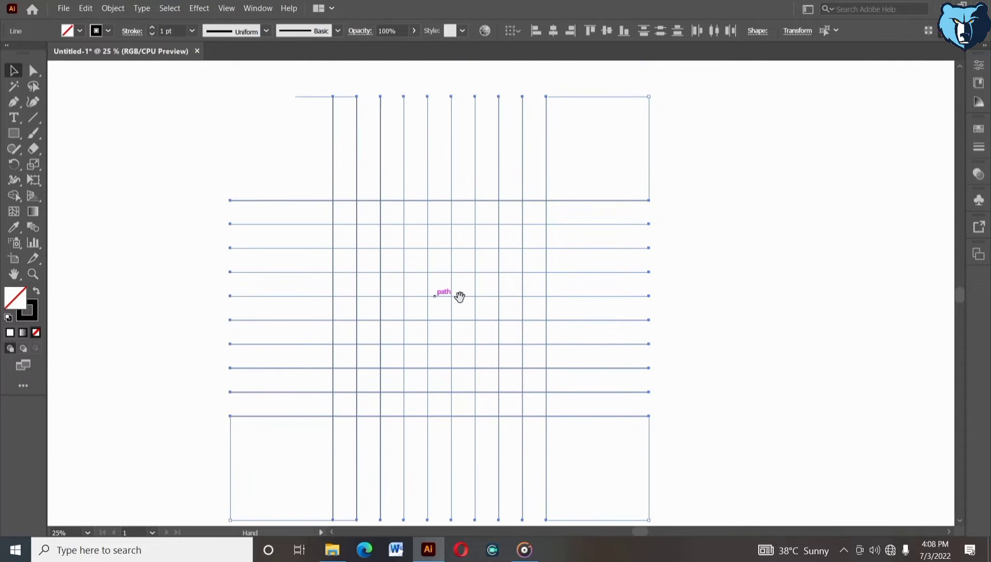
left_click(701, 255)
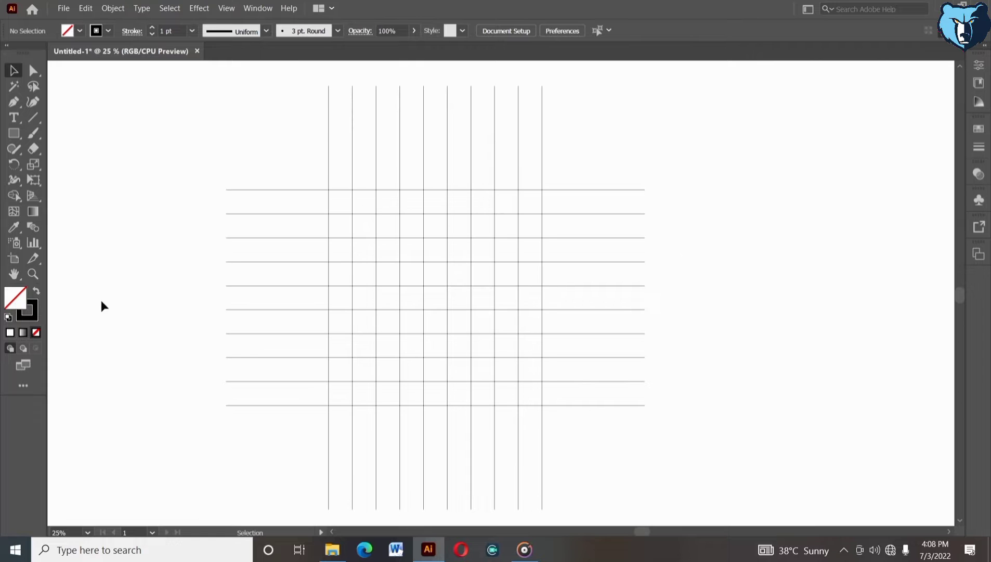
- Draw the largest square snapped to the grid's outer intersections
left_click_drag(17, 137, 38, 132)
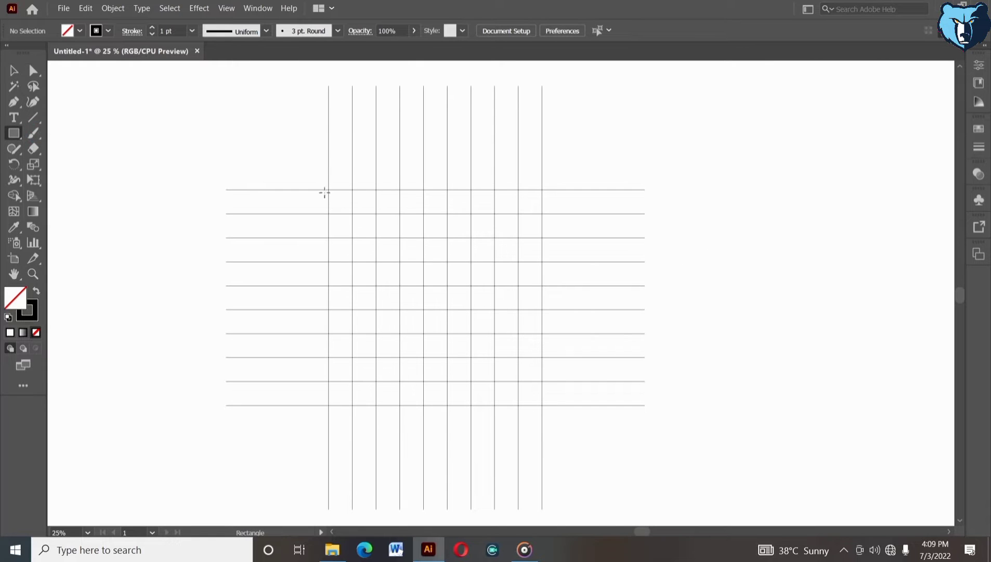
left_click_drag(327, 190, 403, 268)
key("ctrl+z")
left_click_drag(328, 190, 542, 405)
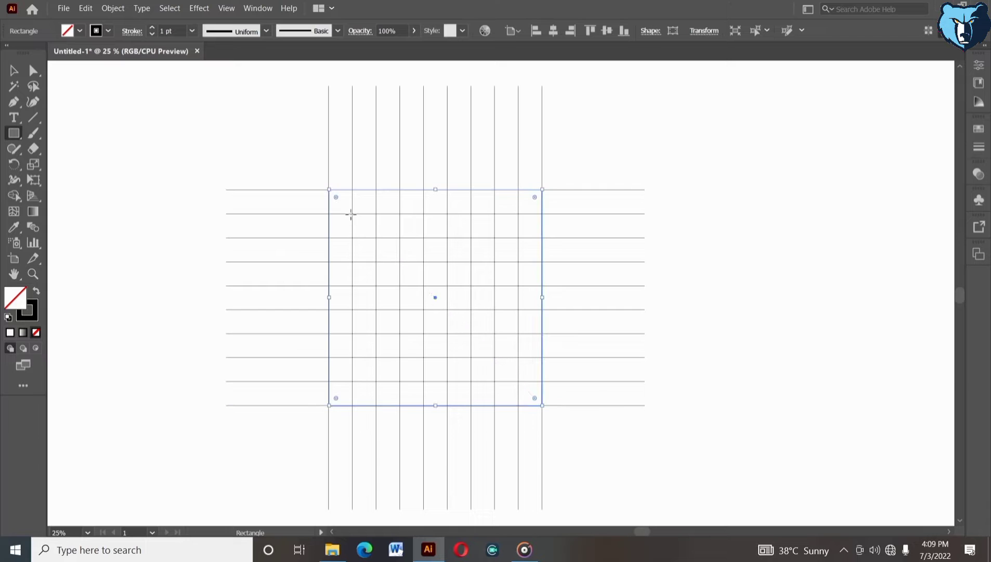
left_click_drag(353, 214, 396, 261)
left_click_drag(448, 322, 519, 381)
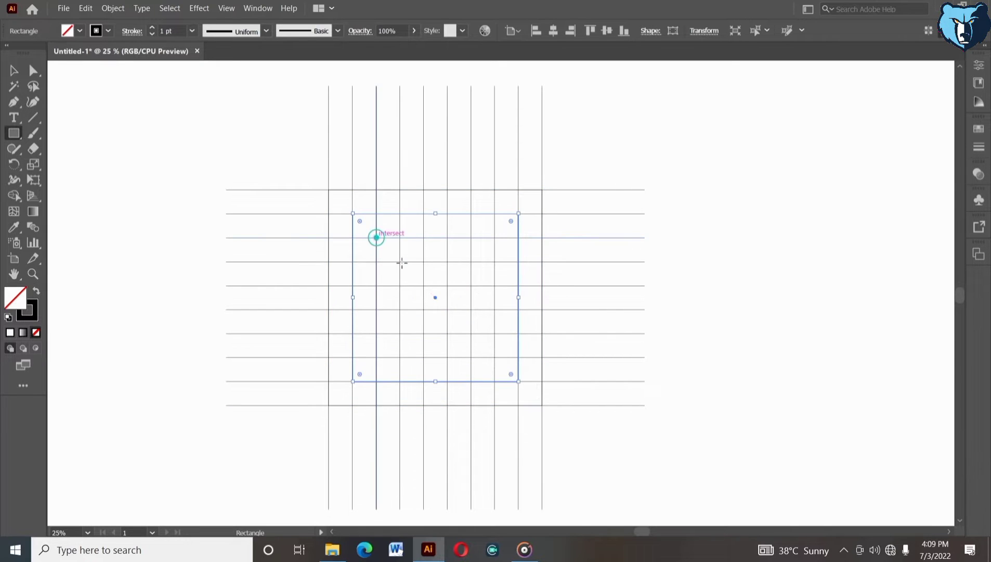
- Draw smaller nested squares, each one grid step inward, down to a tiny centre square
left_click_drag(377, 238, 494, 357)
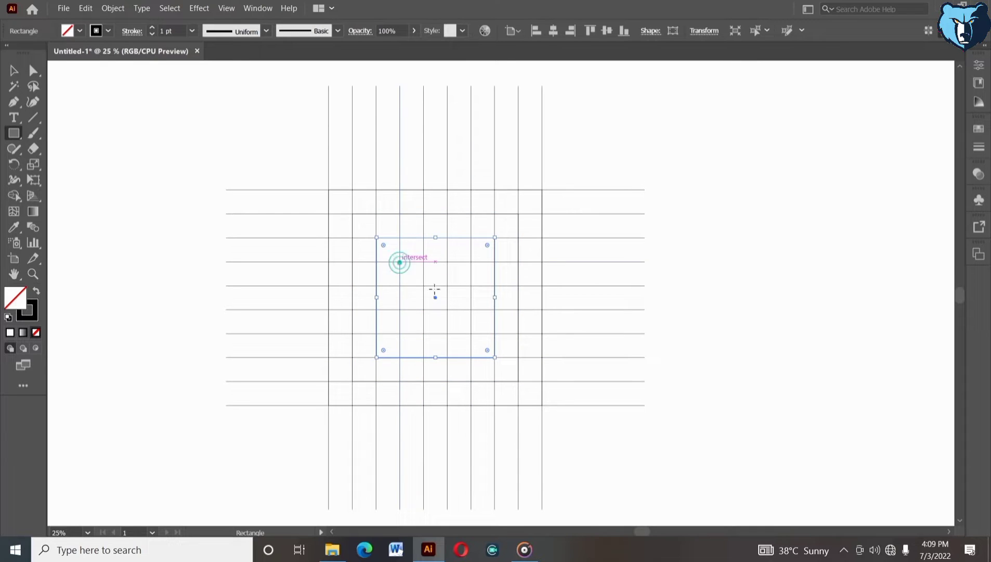
left_click_drag(399, 262, 471, 333)
left_click_drag(423, 285, 447, 308)
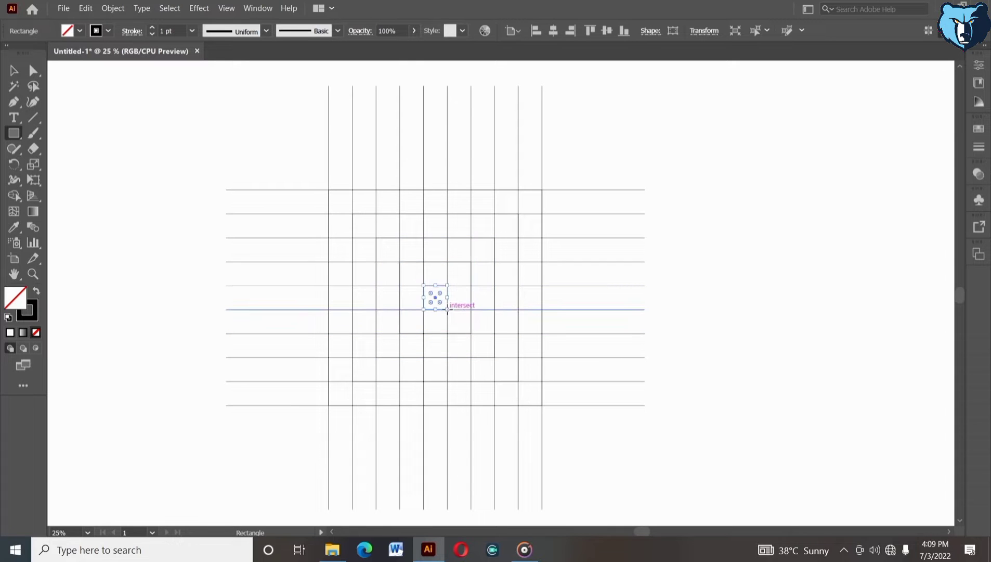
left_click(14, 71)
left_click(152, 139)
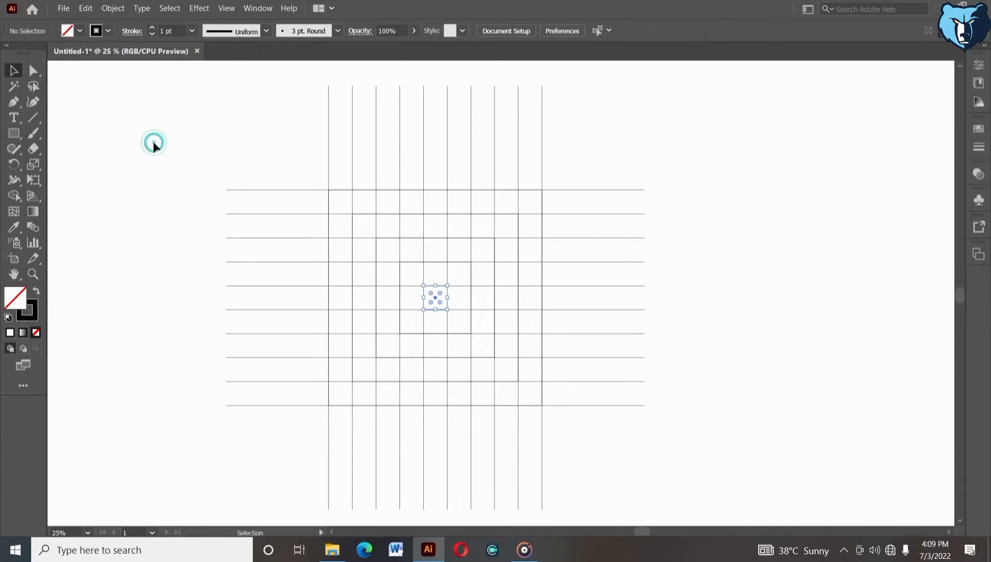
left_click_drag(276, 127, 594, 174)
key("Delete")
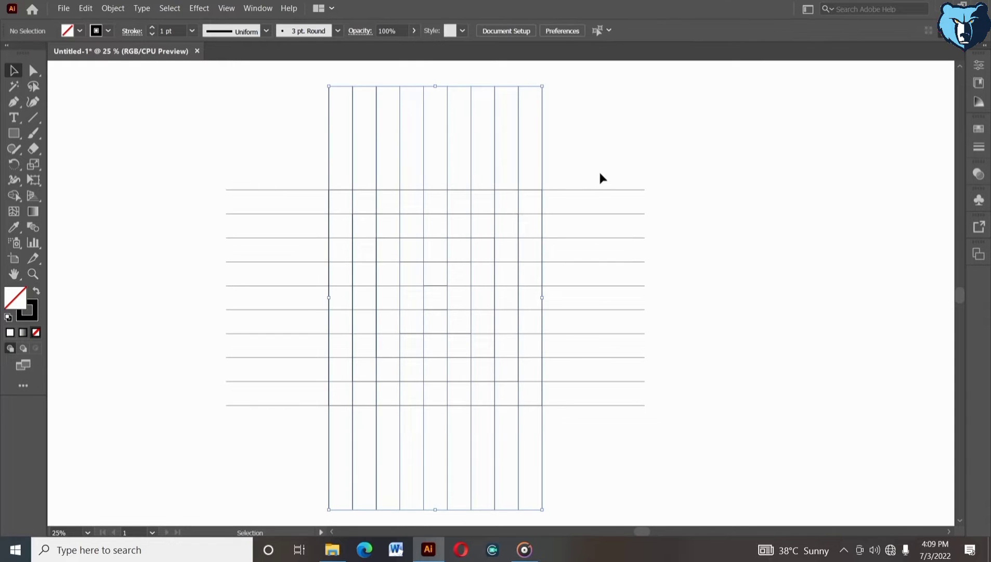
left_click_drag(263, 133, 291, 451)
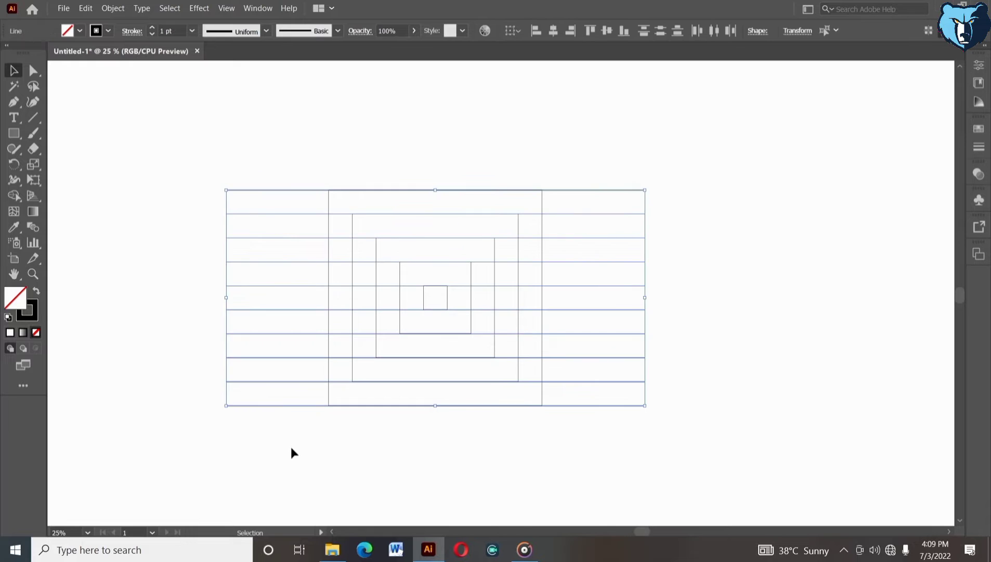
key("Delete")
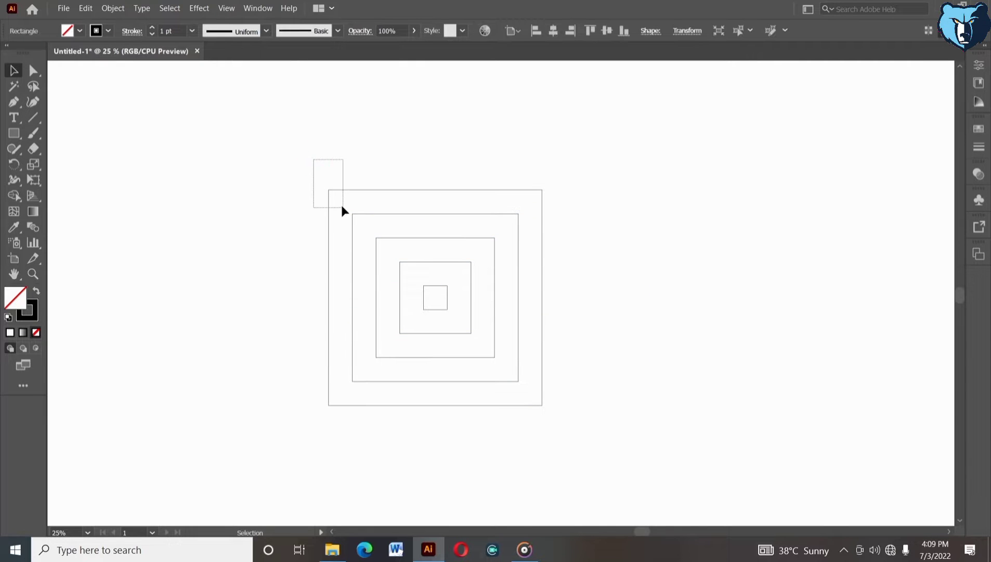
mouse_move(341, 206)
left_mouse_down()
mouse_move(336, 193)
mouse_move(626, 405)
mouse_move(683, 435)
left_mouse_up()
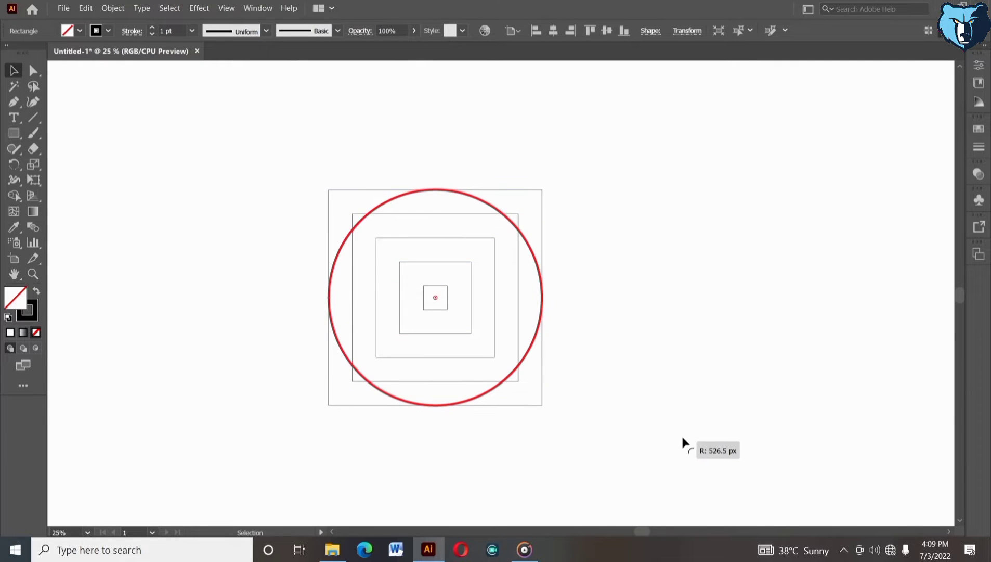
left_click(644, 337)
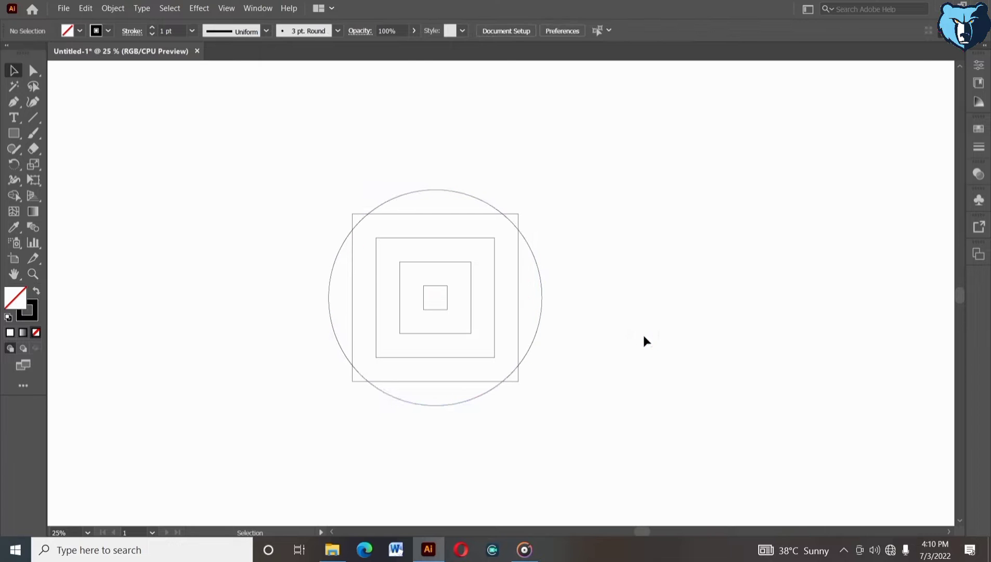
left_click(435, 214)
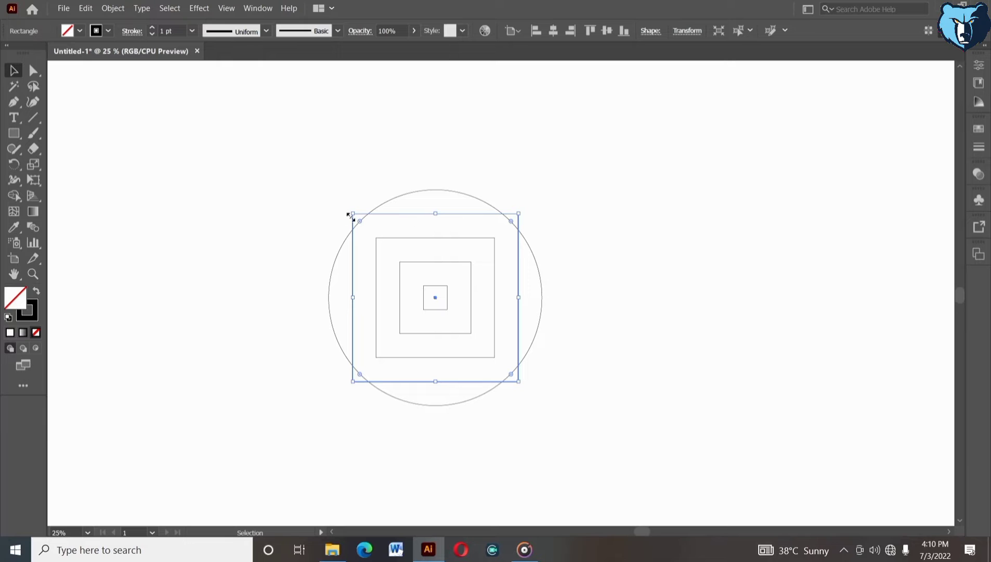
left_click(778, 301)
key("ctrl+z")
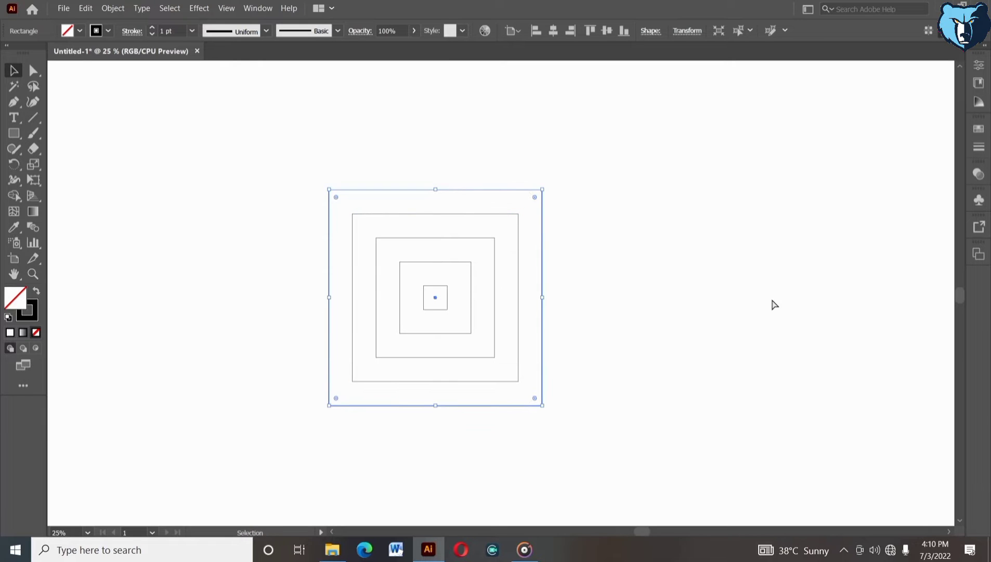
- Restore the grid lines, undoing the alignments that collapsed them
left_click(728, 291)
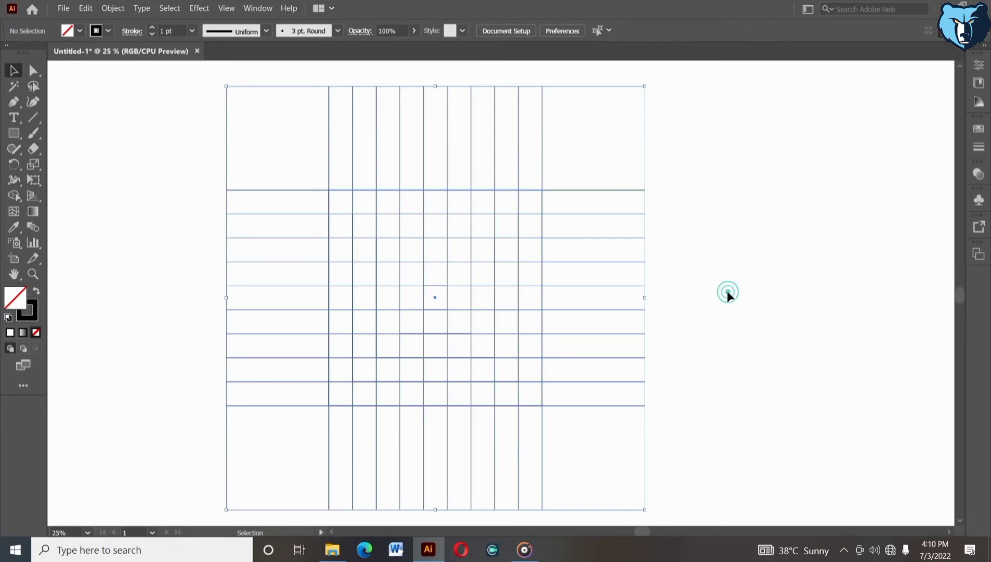
left_click_drag(307, 168, 565, 406)
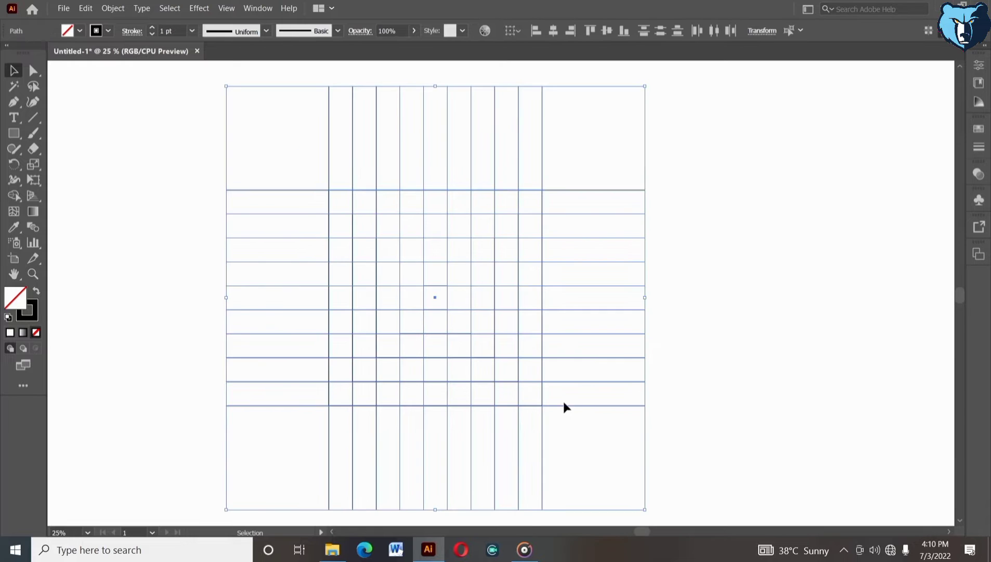
left_click(554, 34)
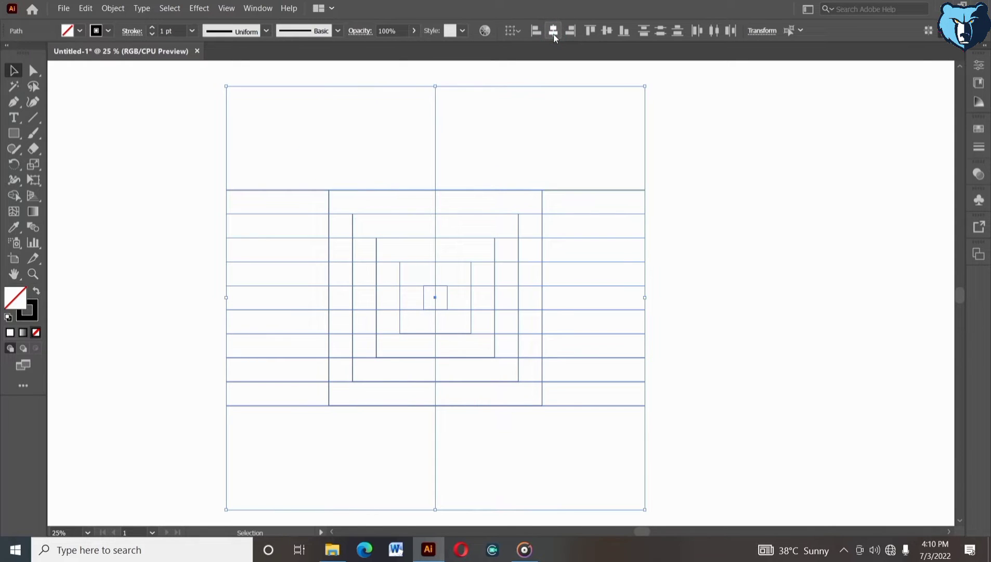
left_click(603, 32)
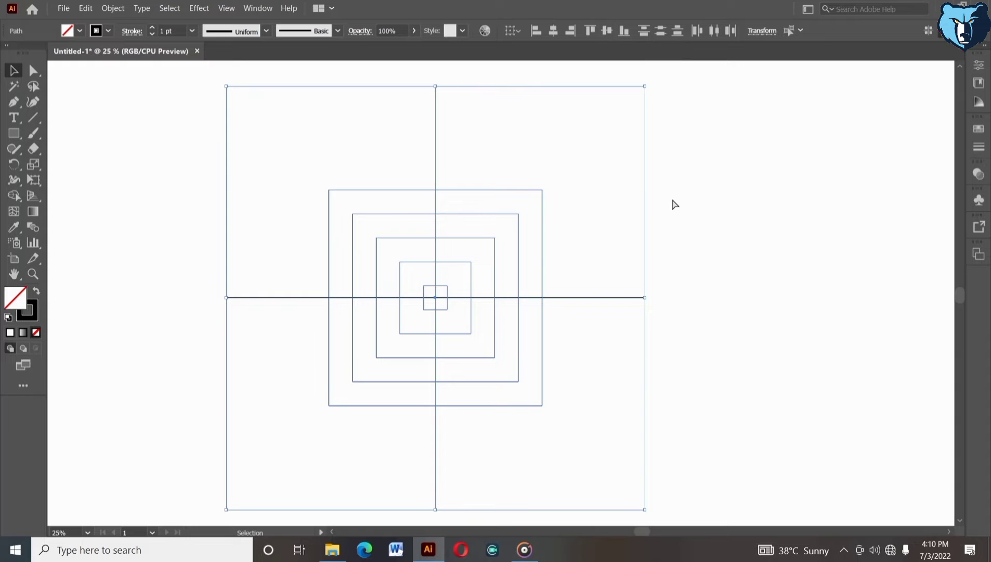
key("ctrl+z")
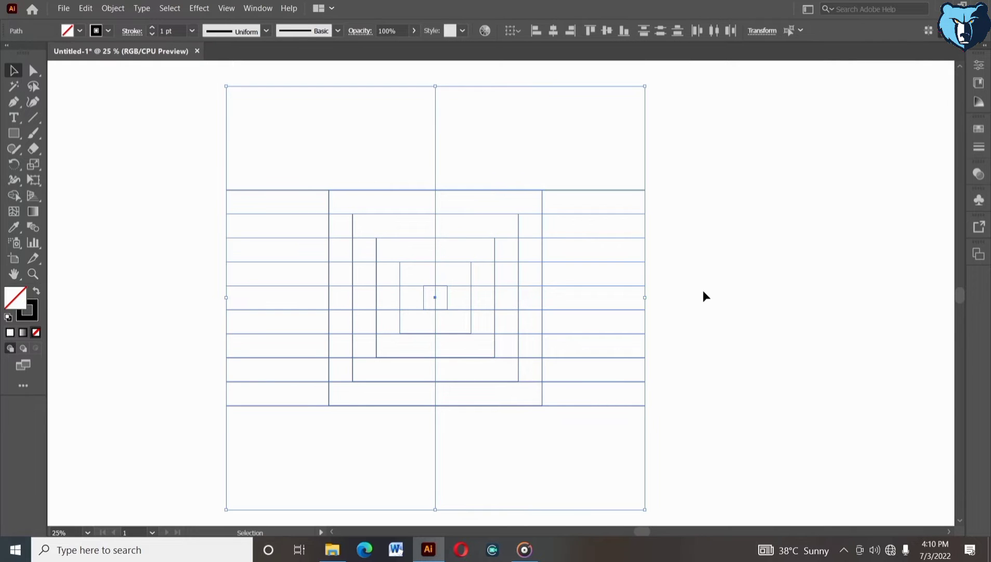
key("ctrl+z")
key("ctrl+z")
left_click(648, 256)
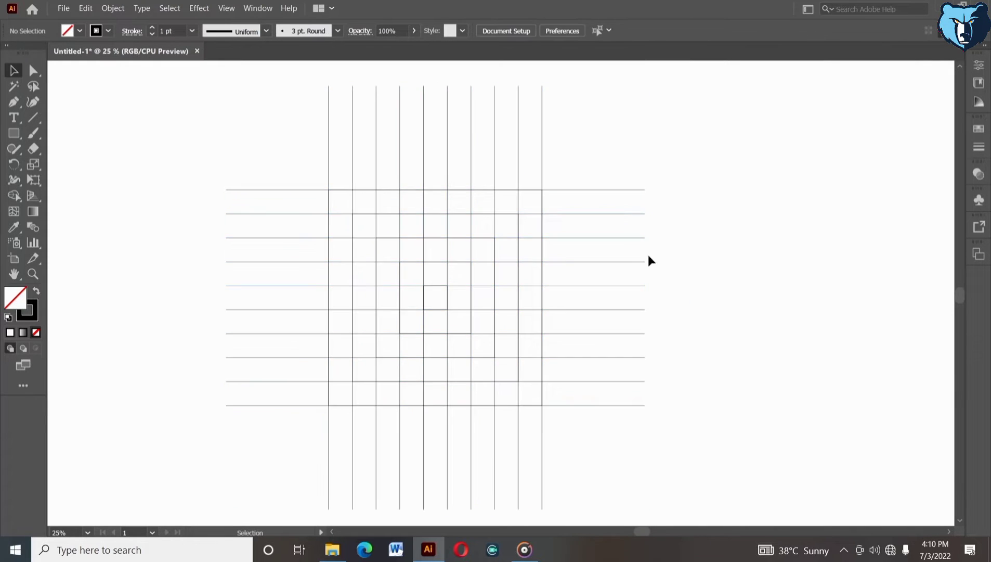
- Group the vertical and horizontal lines separately, then align everything to the vertical group as key object
left_click_drag(310, 96, 553, 157)
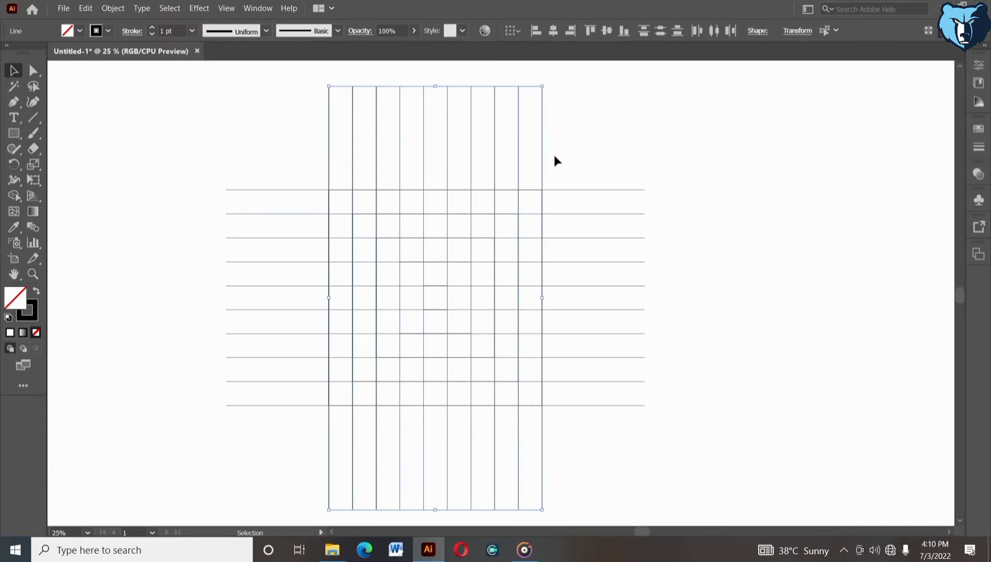
right_click(554, 157)
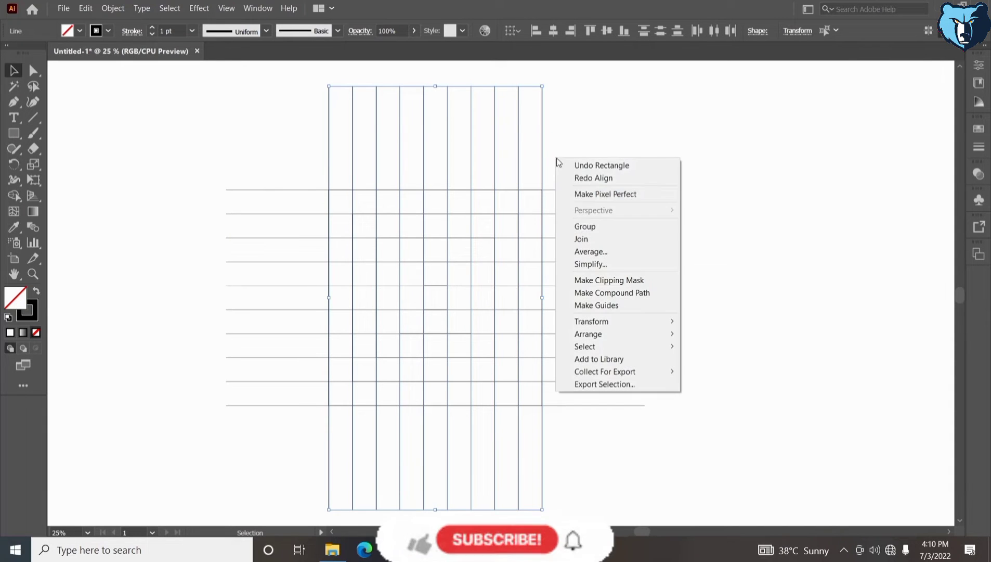
left_click(582, 223)
left_click_drag(279, 148, 254, 436)
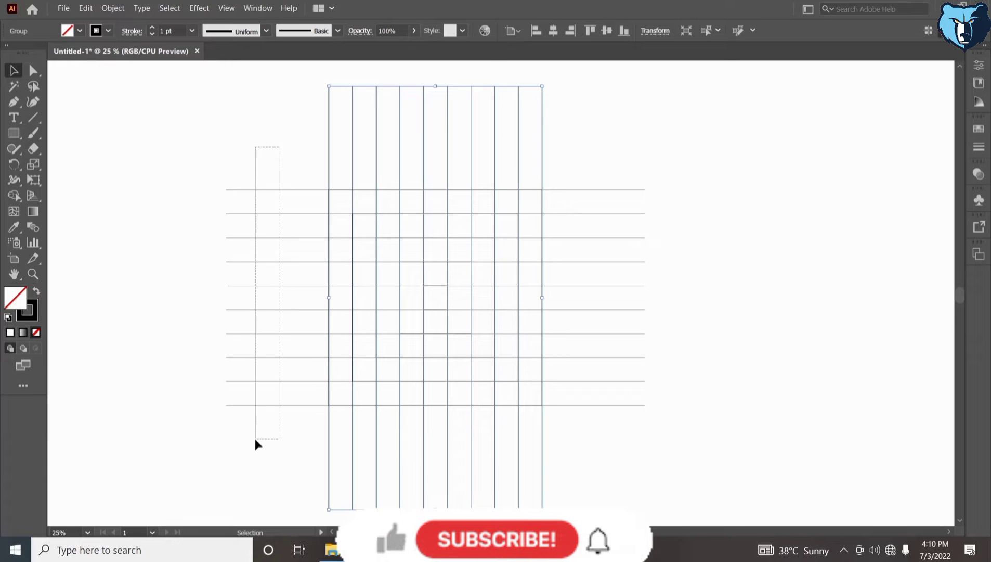
right_click(254, 436)
left_click(317, 274)
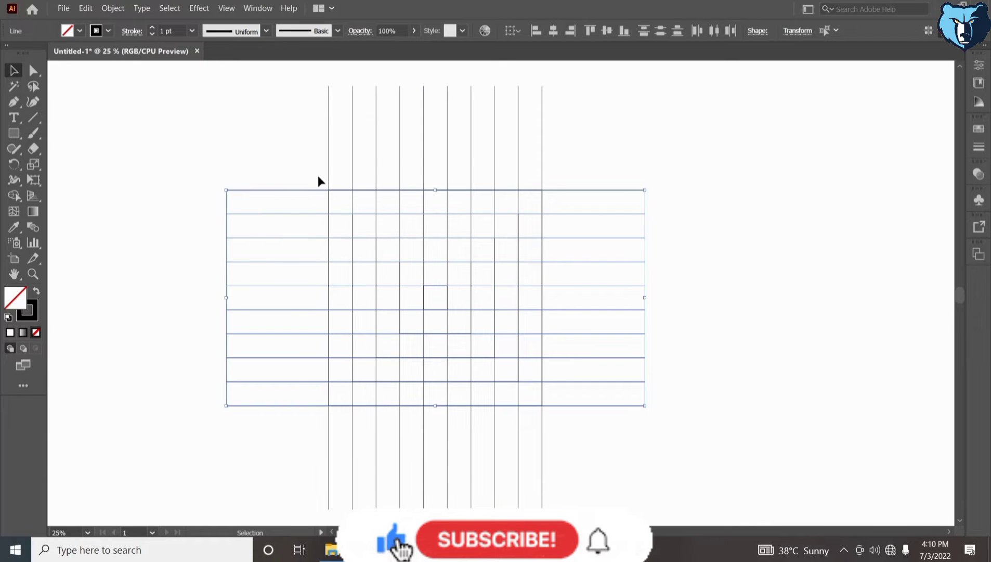
left_click_drag(310, 155, 542, 152)
left_click(542, 152)
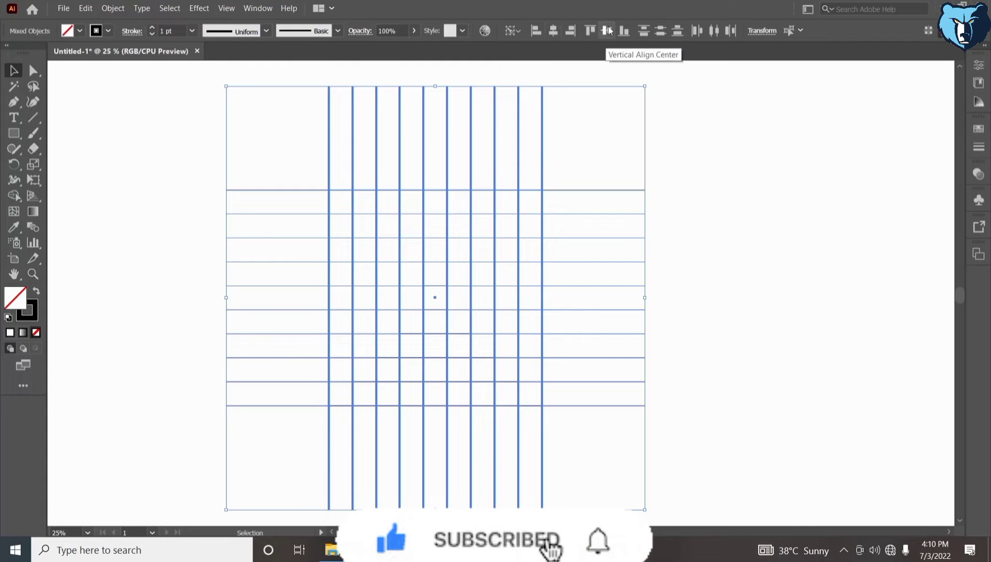
- Round the three largest nested squares into circles with their corner widgets
left_click(708, 255)
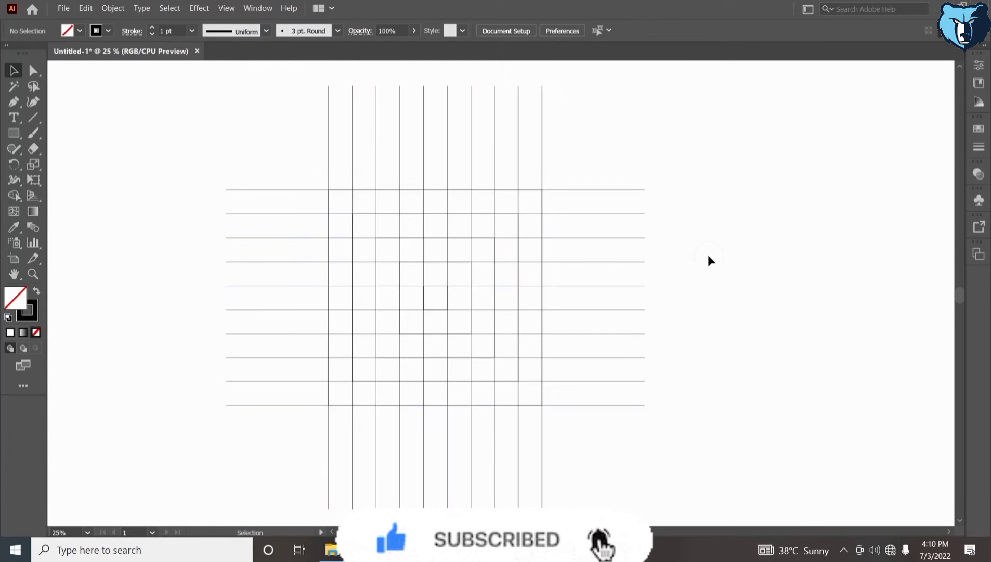
left_click(338, 193)
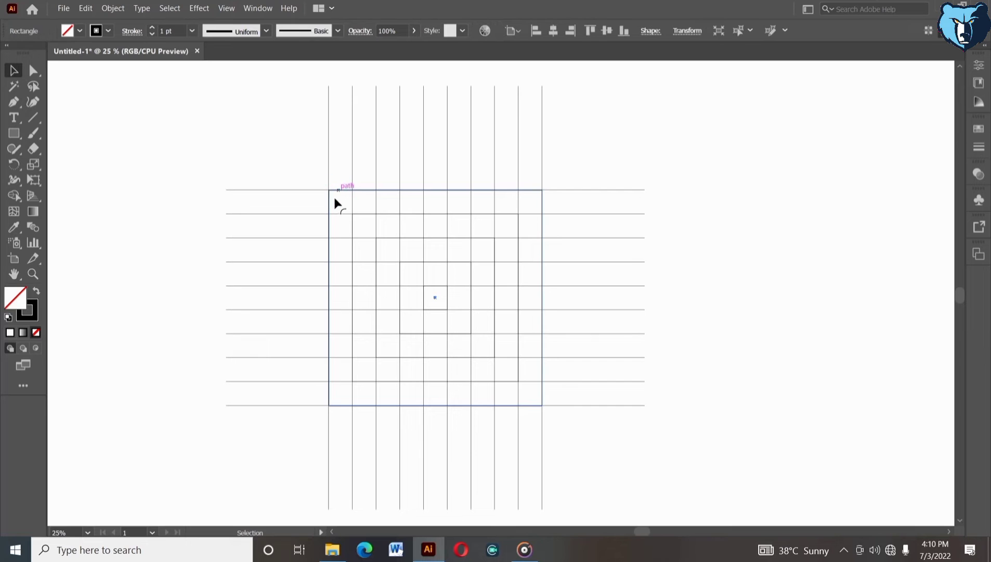
left_click_drag(338, 194, 693, 412)
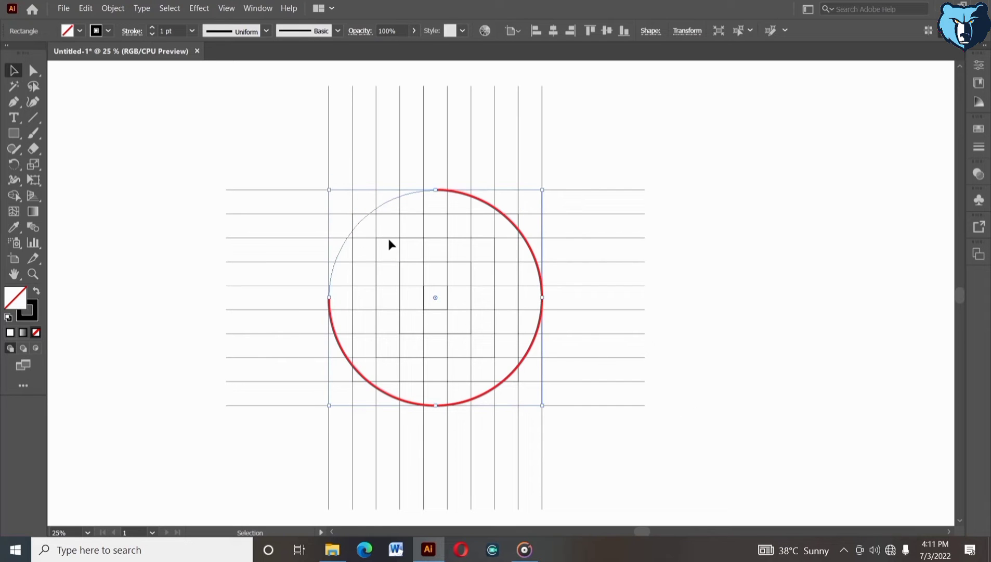
left_click(356, 214)
left_click_drag(396, 243, 669, 421)
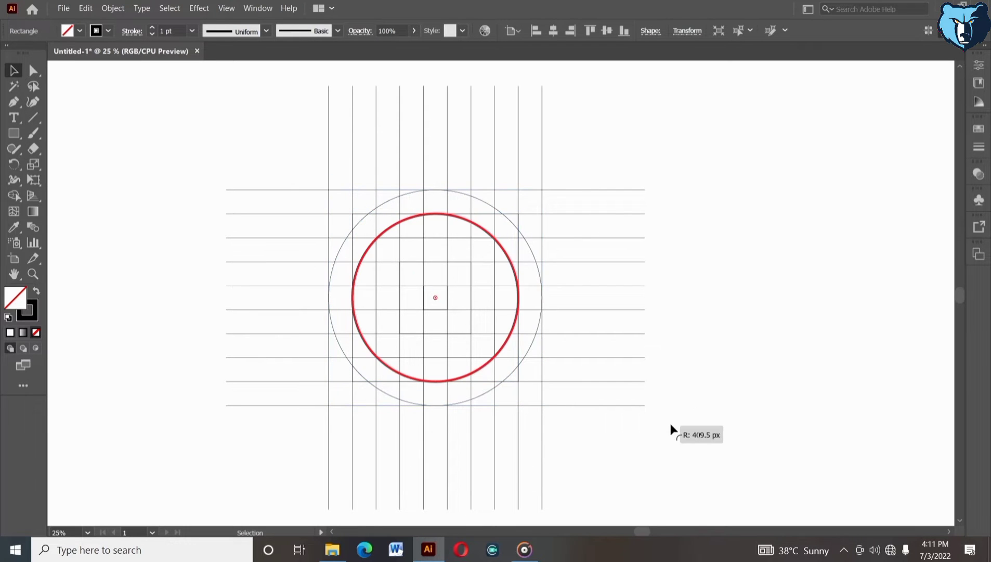
left_click(387, 239)
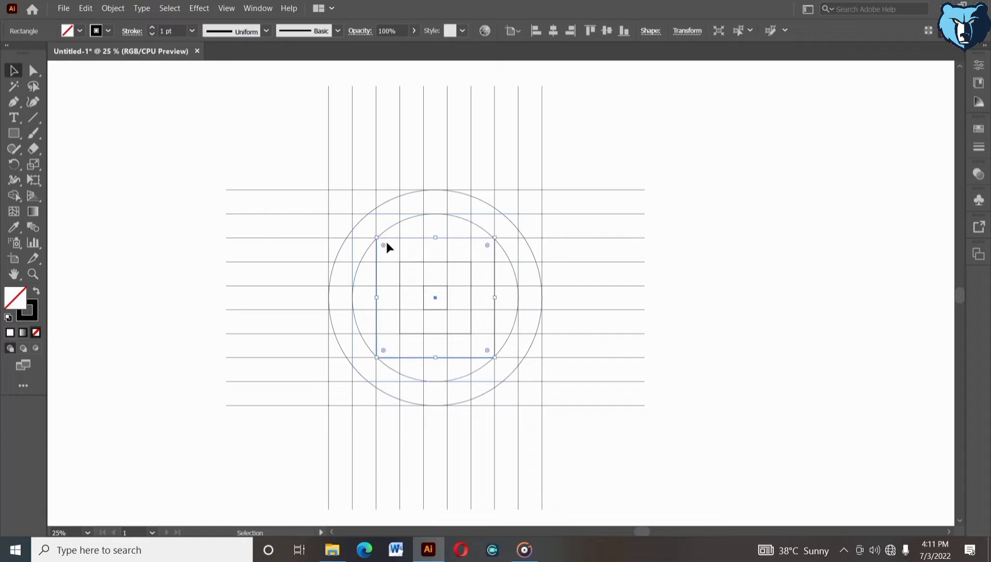
left_click_drag(384, 239, 716, 462)
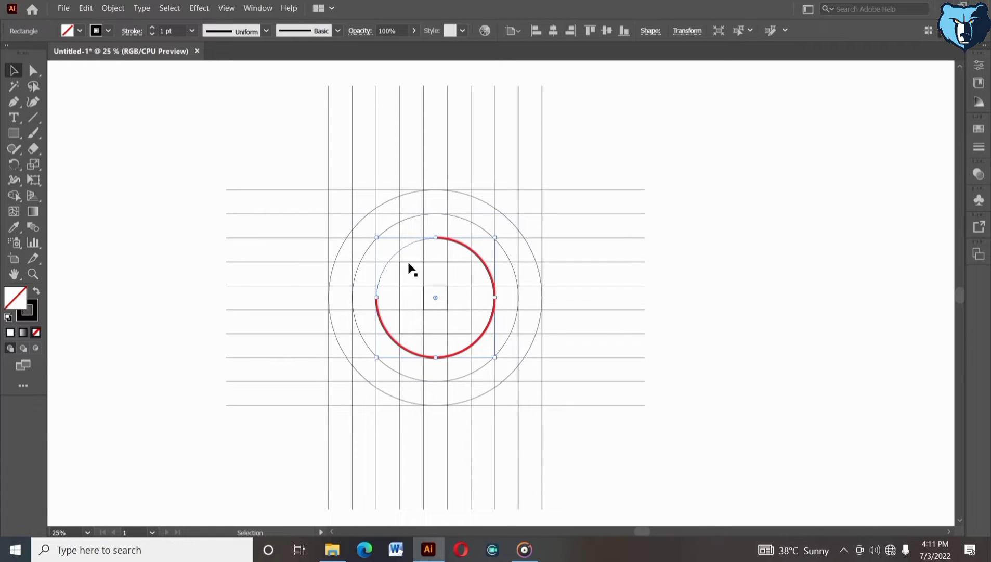
- Round the two smallest squares into circles, then select all lines and circles
left_click(405, 268)
left_click_drag(406, 269, 676, 453)
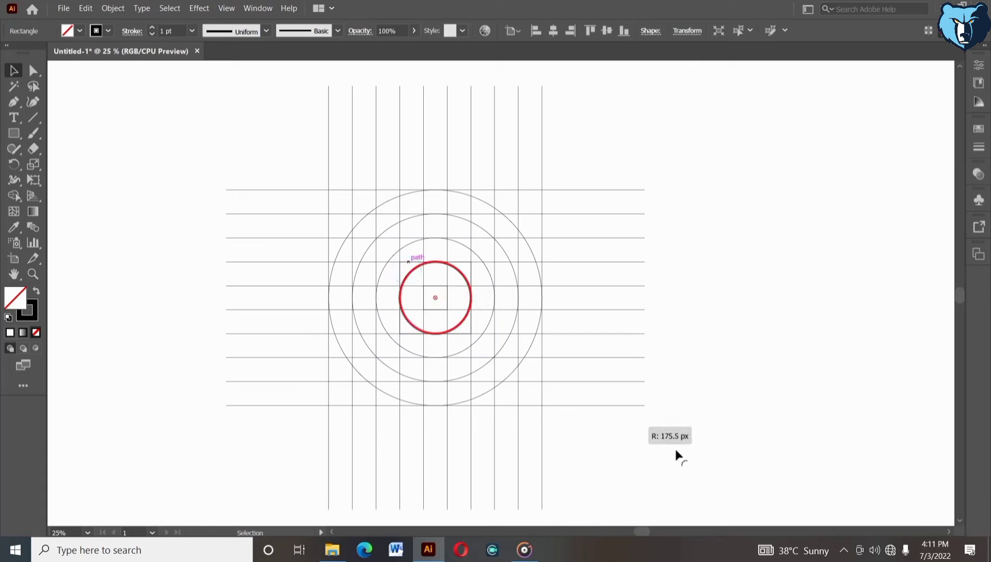
left_click(434, 300)
left_click_drag(433, 296, 644, 433)
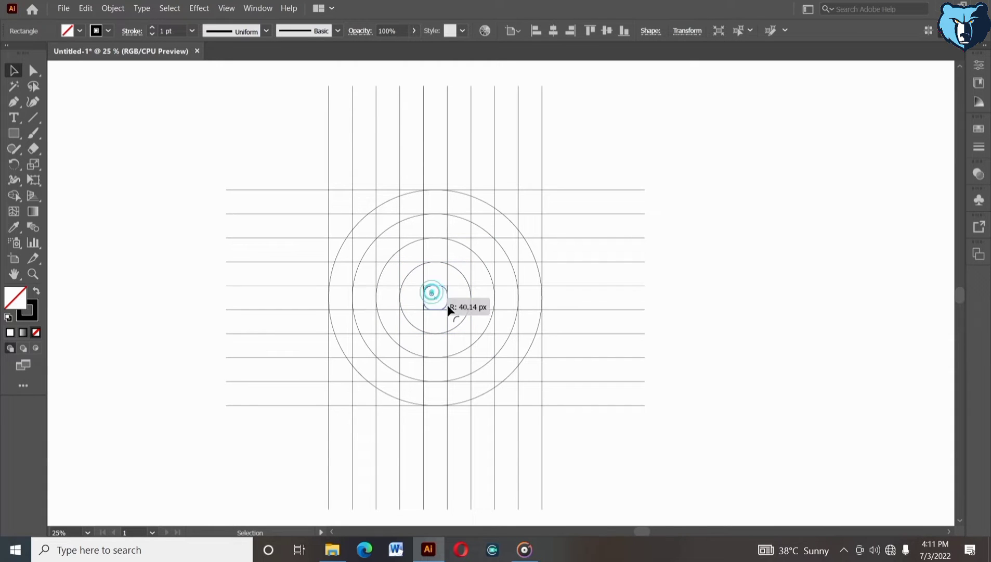
left_click(643, 439)
left_click_drag(577, 433, 577, 427)
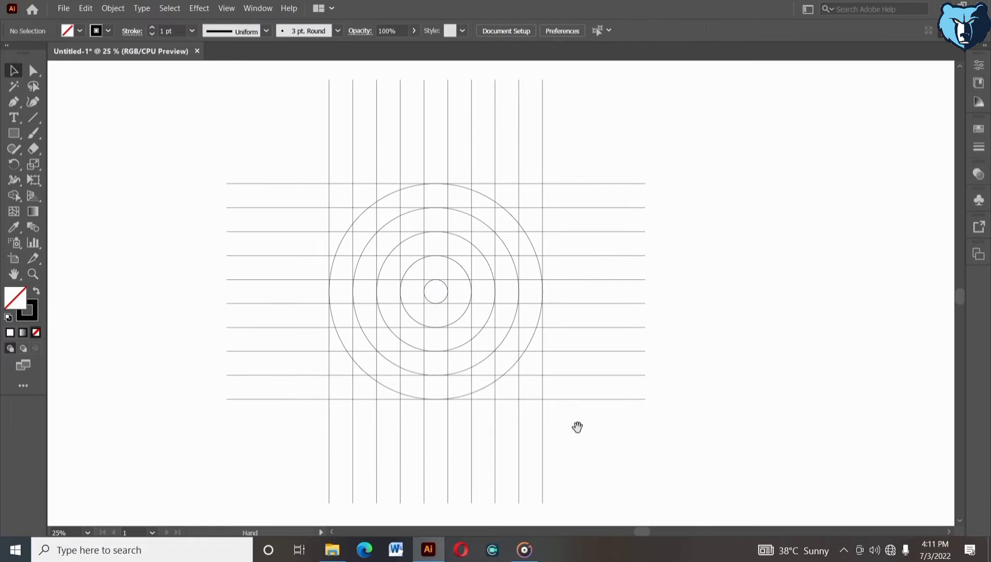
left_click_drag(298, 151, 604, 463)
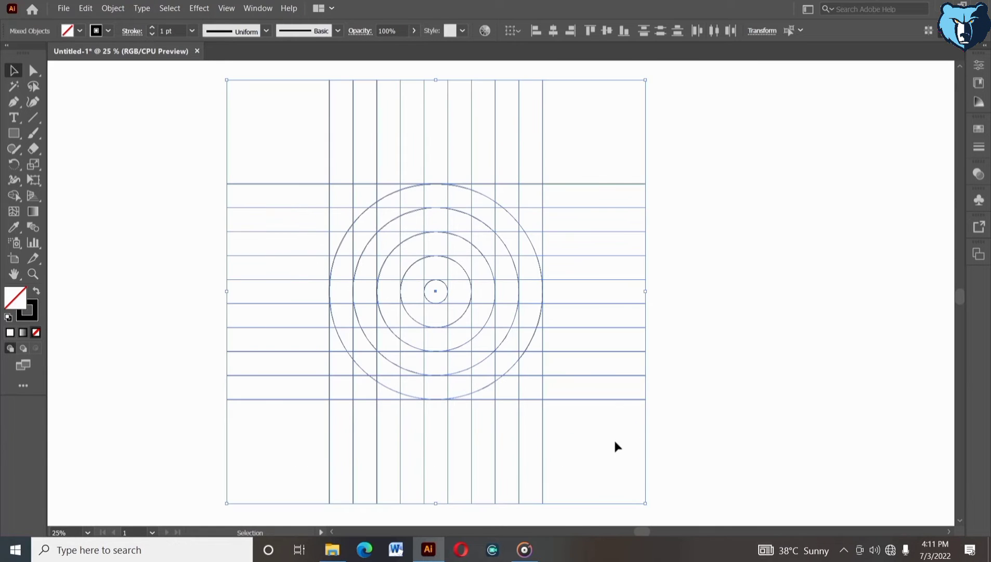
- Zoom in, then Shape Builder the left-column cells into one black-filled vertical bar
left_click(38, 274)
mouse_move(288, 150)
left_mouse_down()
mouse_move(572, 451)
mouse_move(514, 428)
left_mouse_up()
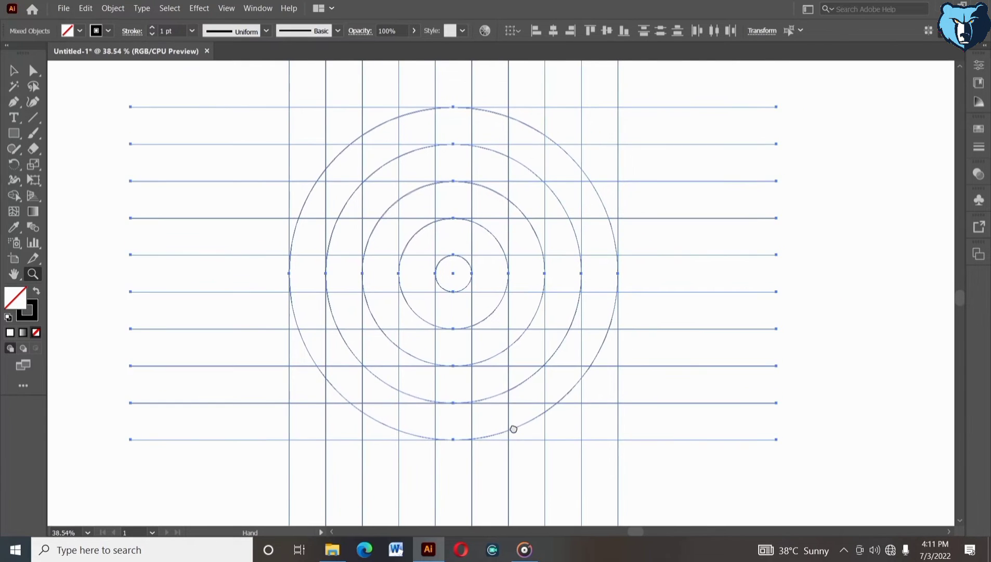
left_click(14, 196)
left_click(36, 291)
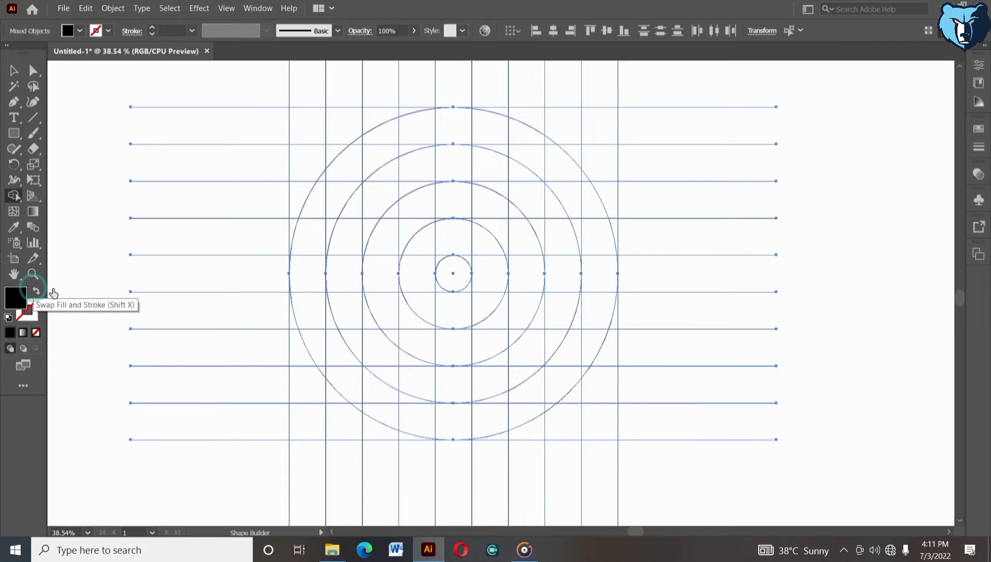
left_click_drag(309, 128, 296, 424)
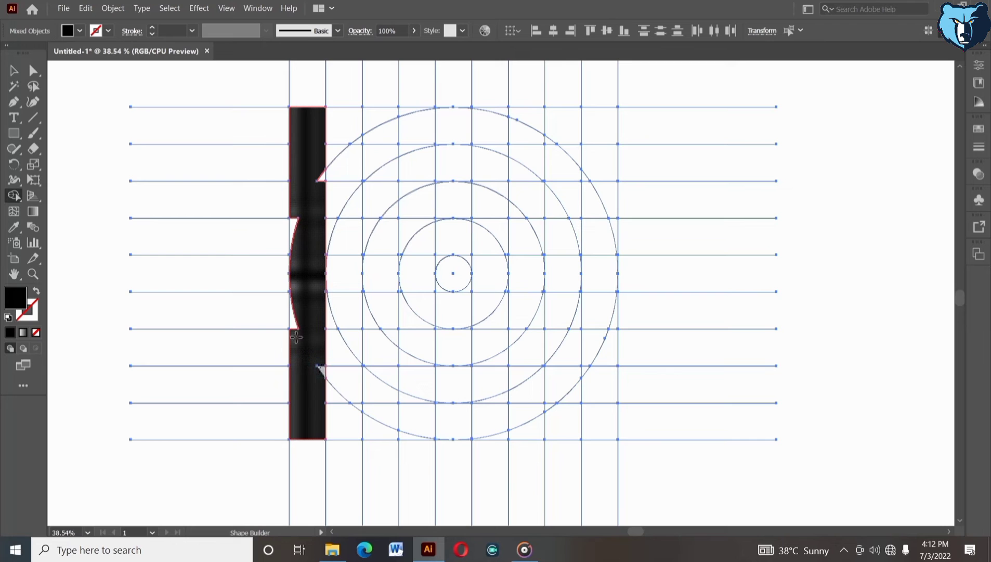
- Merge the notch pieces and top-row cells into the stem, forming an L shape
left_click(301, 212)
left_click(314, 166)
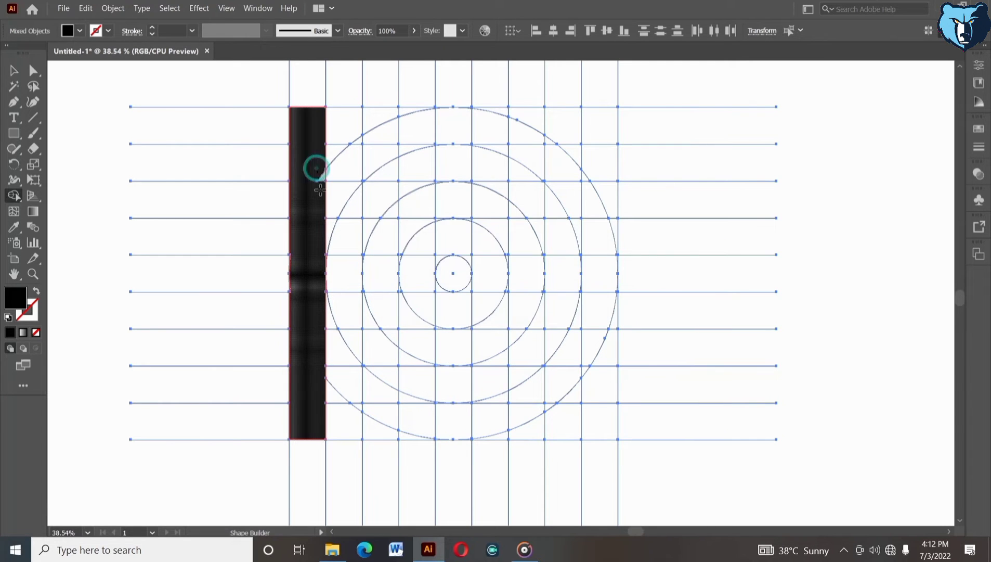
left_click(312, 129)
left_click_drag(312, 130, 431, 133)
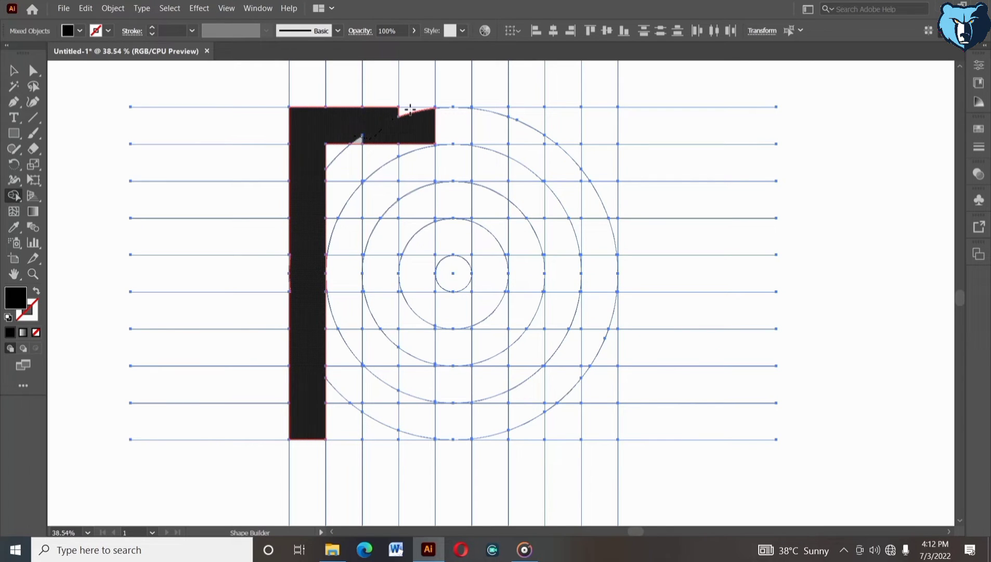
left_click_drag(410, 109, 415, 114)
- Merge the outer ring segments and bottom row to complete the solid D
mouse_move(469, 135)
left_mouse_down()
mouse_move(550, 144)
mouse_move(588, 208)
mouse_move(602, 273)
mouse_move(577, 368)
left_mouse_up()
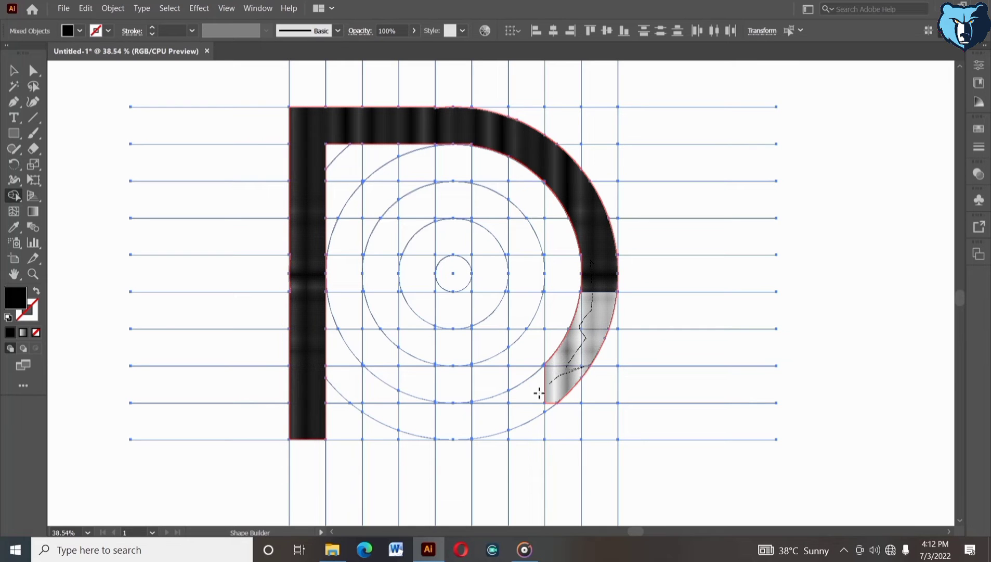
mouse_move(539, 393)
left_mouse_down()
mouse_move(539, 405)
mouse_move(502, 398)
mouse_move(427, 415)
mouse_move(356, 408)
left_mouse_up()
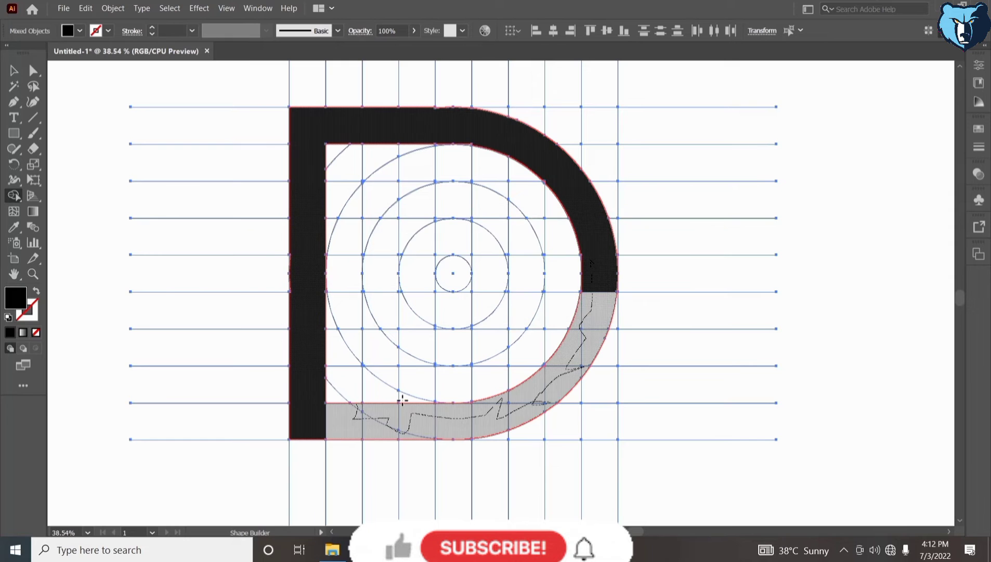
left_click(452, 405)
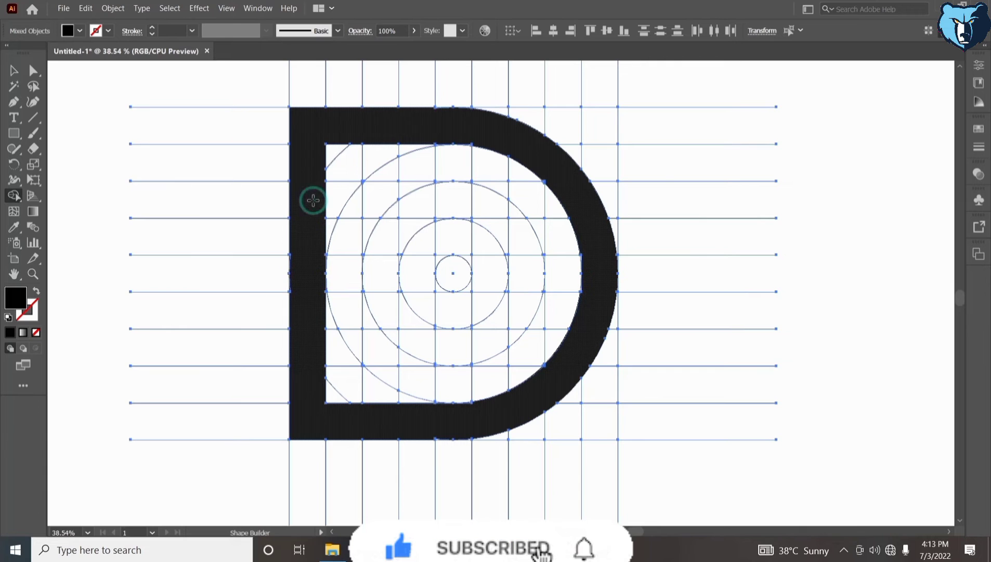
- Merge a middle horizontal bar and the adjoining wedge into the D's stem
left_click_drag(327, 200, 433, 198)
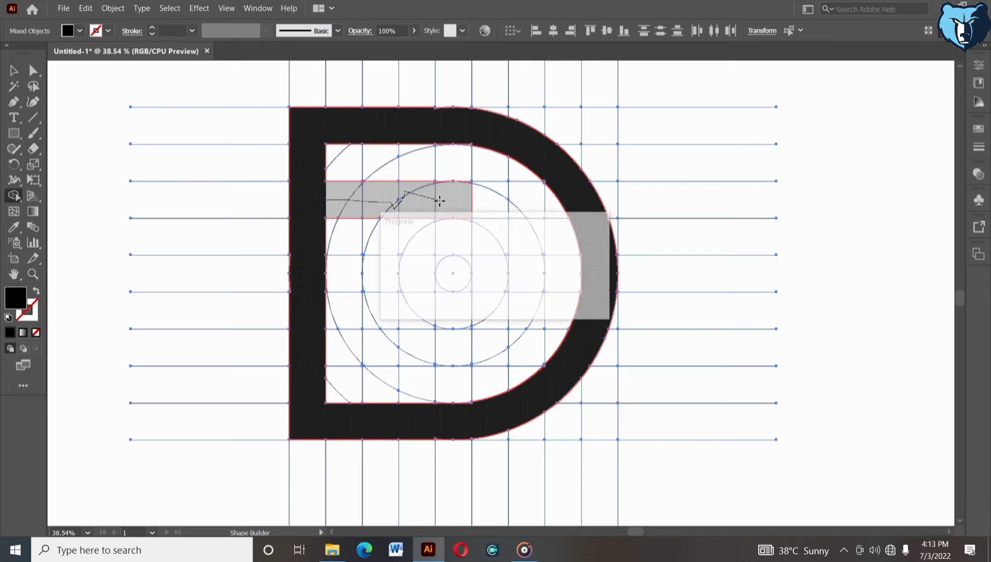
left_click_drag(438, 198, 442, 198)
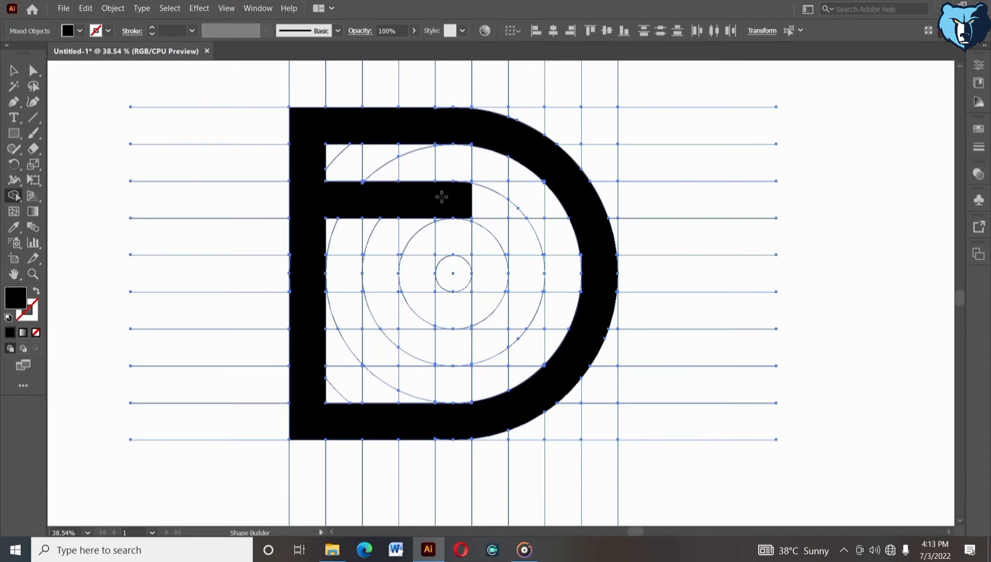
left_click_drag(498, 220, 479, 215)
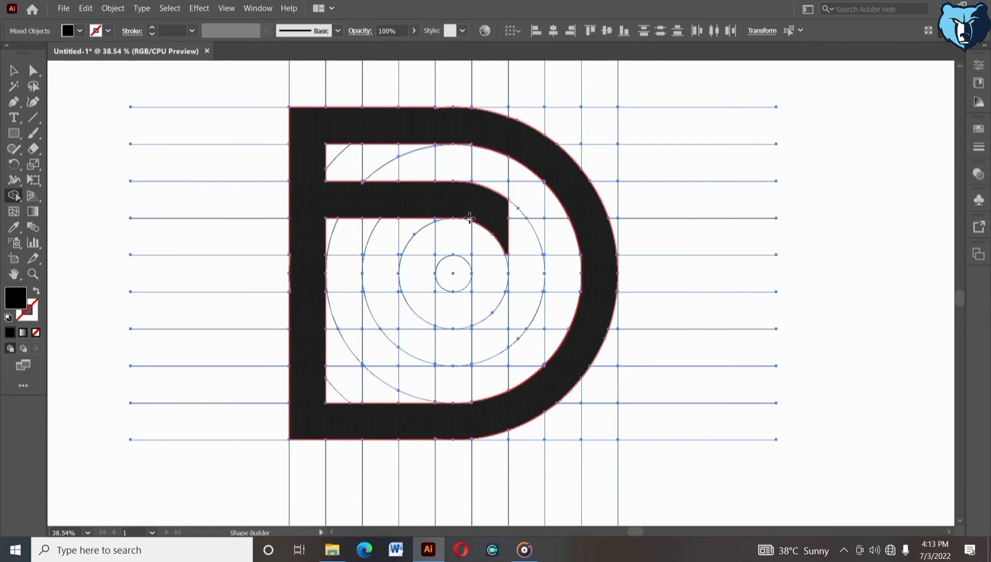
left_click(470, 217)
- Merge the inner ring band into the D and mark the squares beneath the bowl
left_click(467, 142)
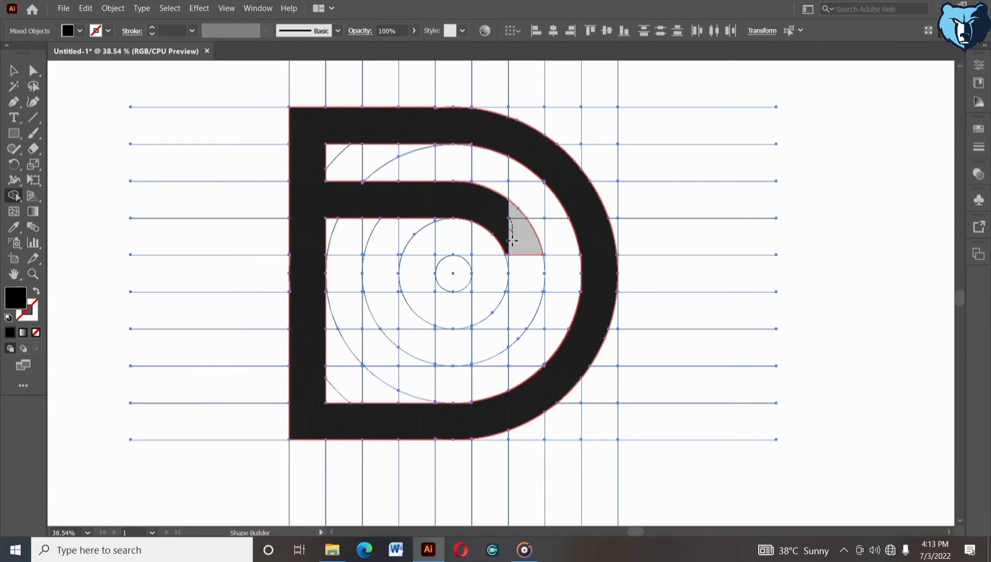
mouse_move(517, 276)
left_mouse_down()
mouse_move(504, 323)
mouse_move(512, 332)
left_mouse_up()
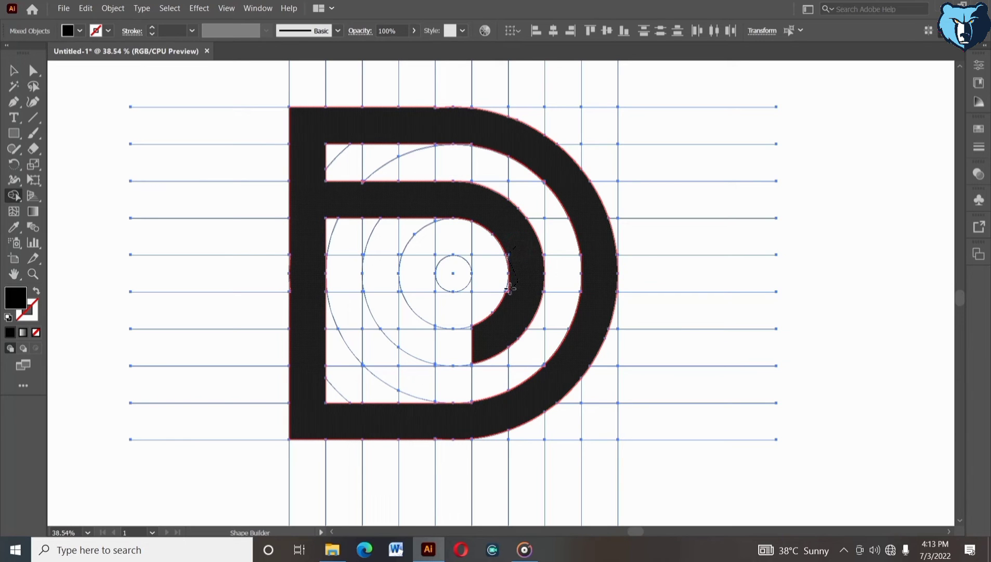
left_click_drag(507, 291, 507, 292)
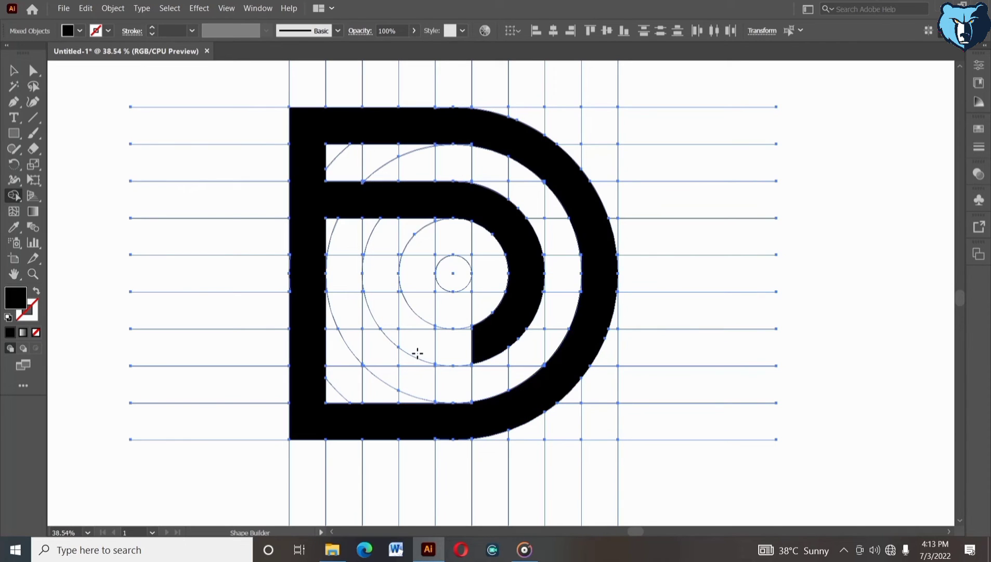
left_click_drag(421, 354, 470, 338)
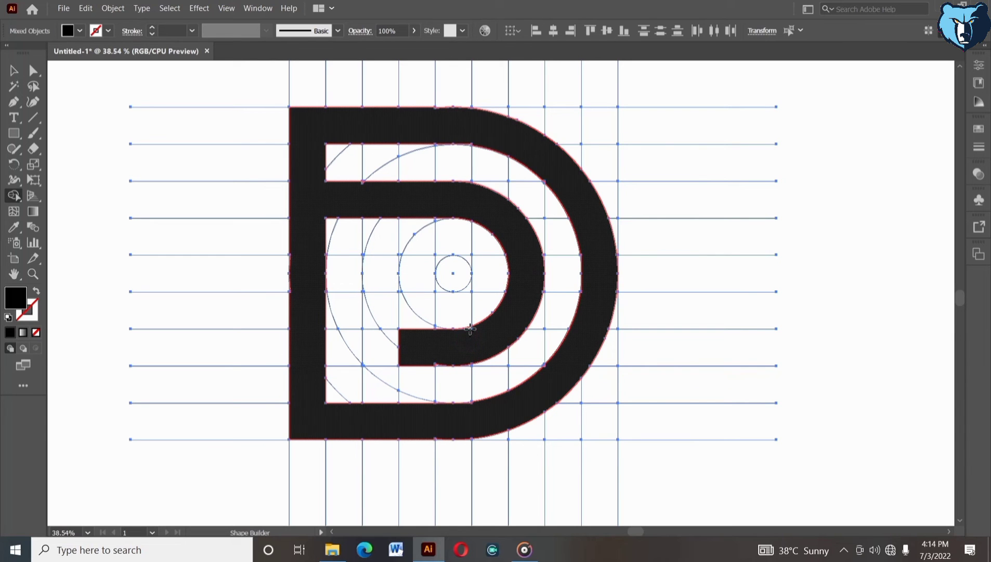
- Merge the marked squares and extend the P stem down to the D's base
left_click(429, 359)
left_click_drag(421, 357, 412, 410)
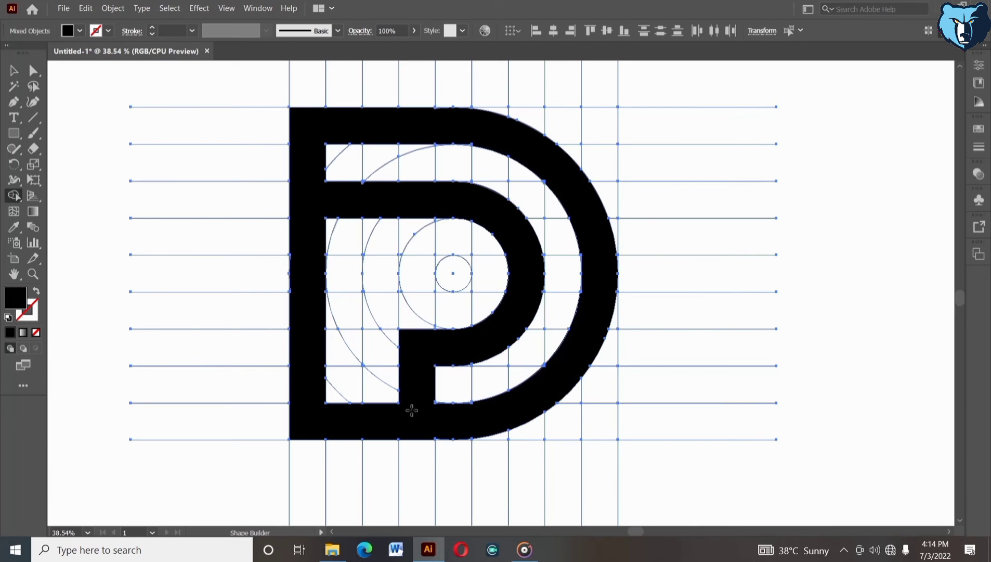
left_click_drag(412, 265, 418, 342)
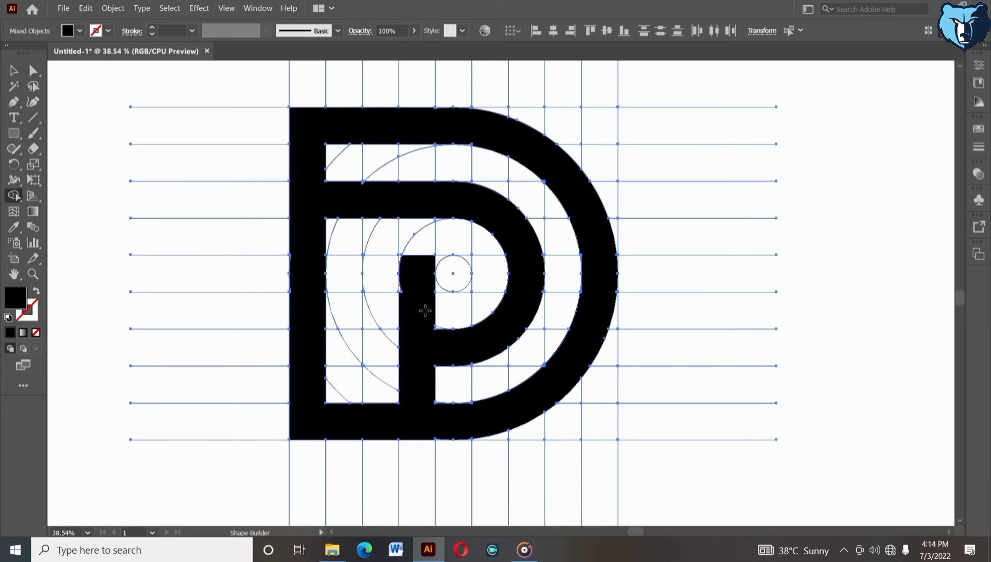
- Merge the small circle, top sliver and neighbouring square into the P, then zoom out
left_click(450, 271)
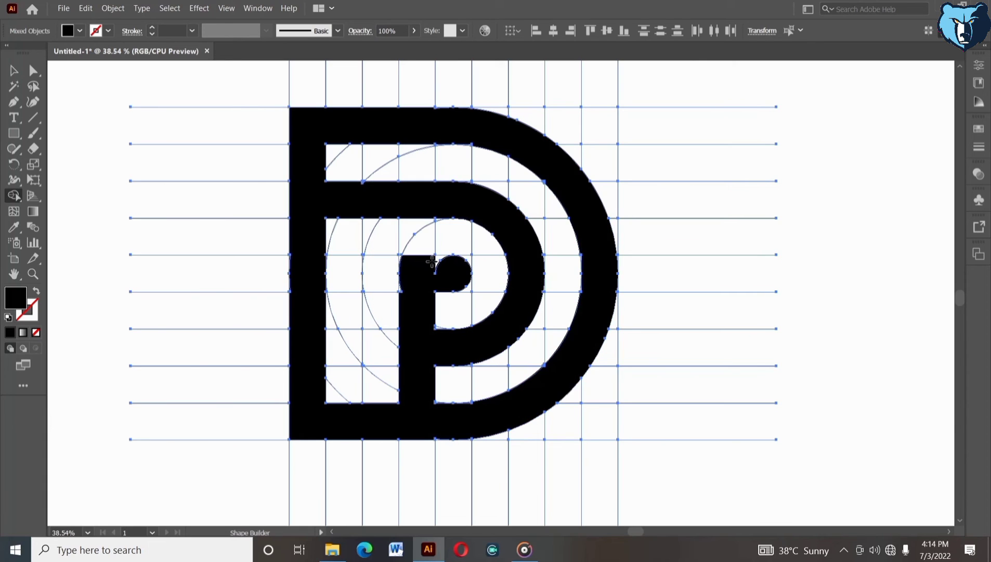
left_click(441, 266)
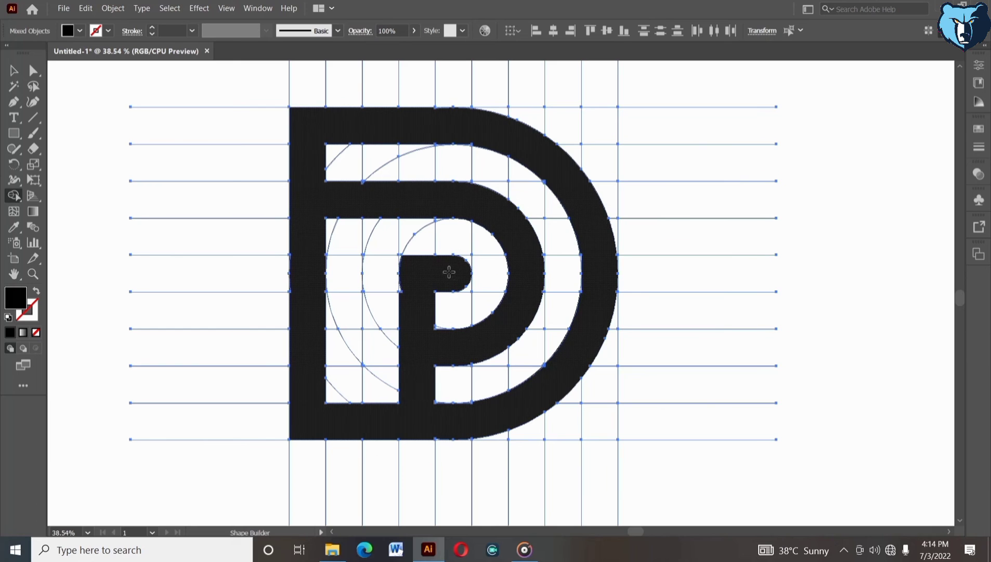
left_click(400, 292)
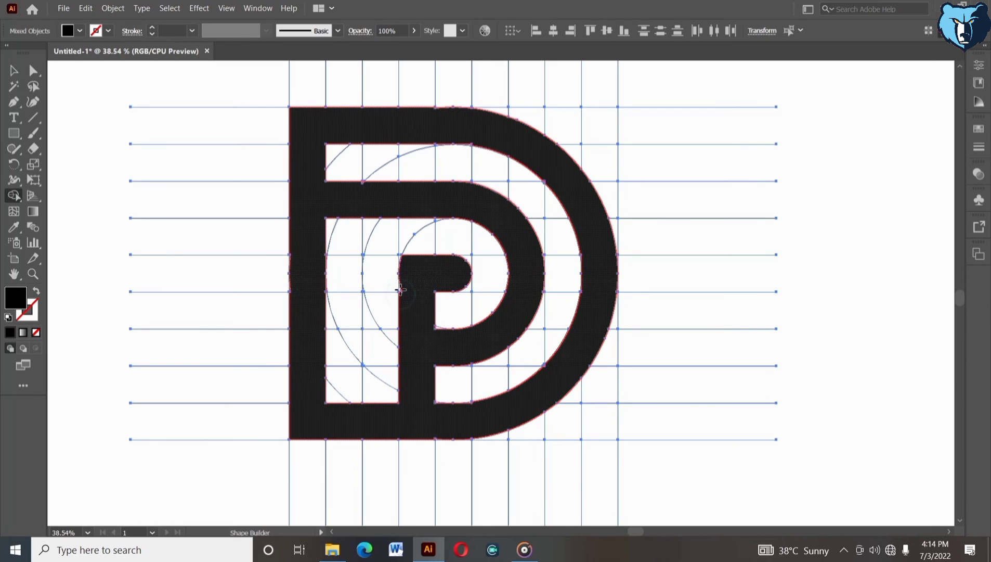
left_click_drag(388, 271, 405, 274)
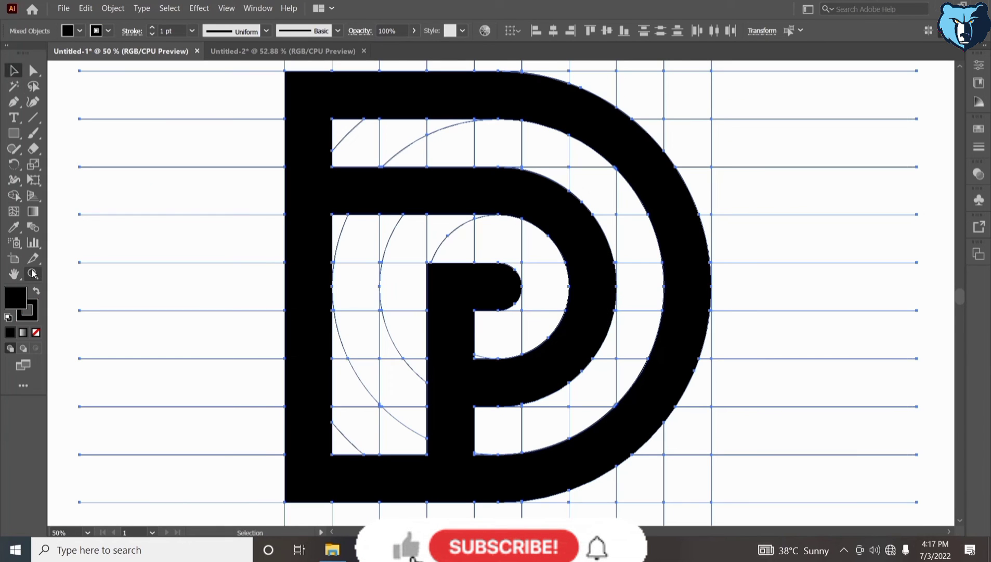
left_click(33, 274)
left_click(312, 295, "alt")
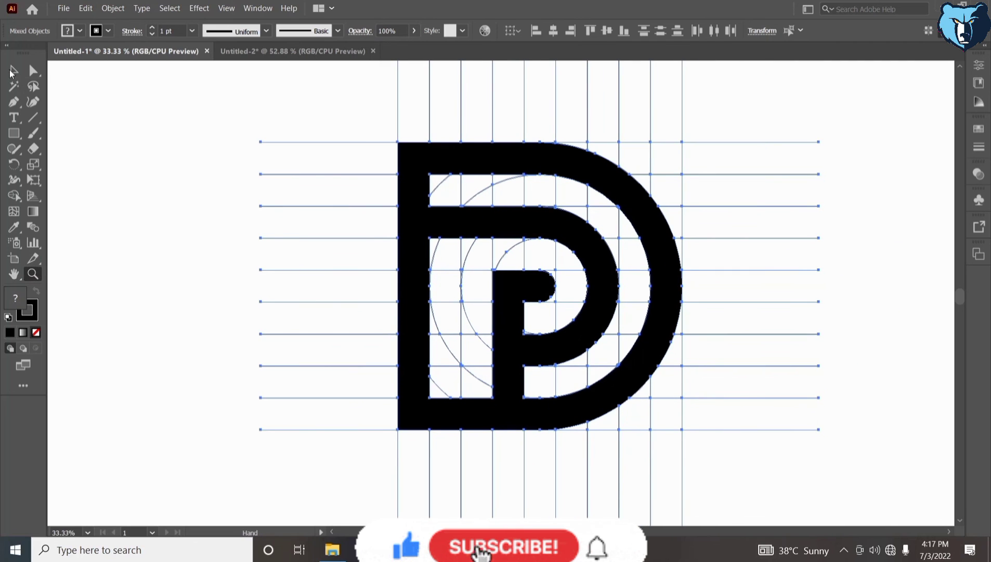
- Select the merged D-P shape and cut it to the clipboard
key("v")
right_click(200, 108)
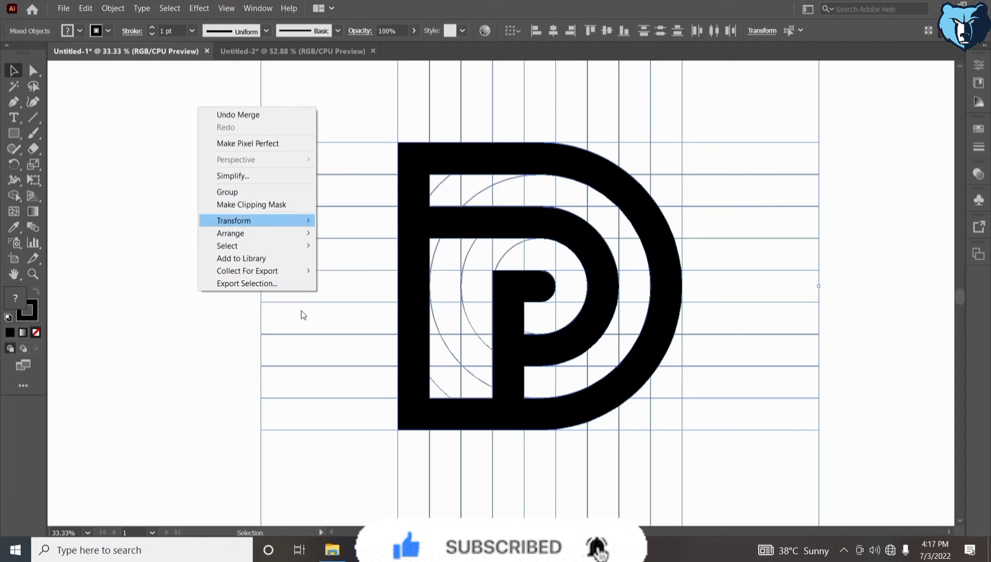
left_click(220, 333)
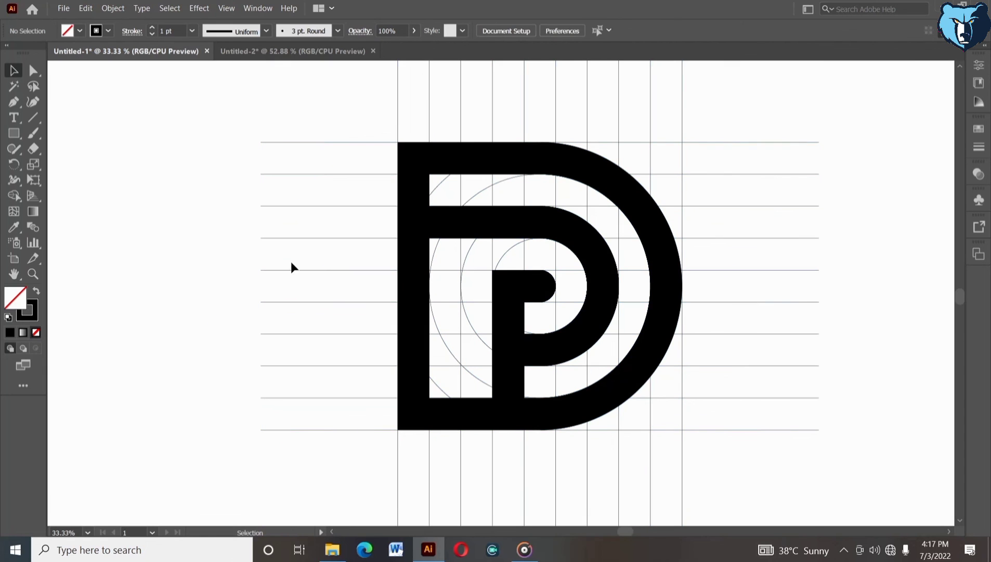
left_click(402, 281)
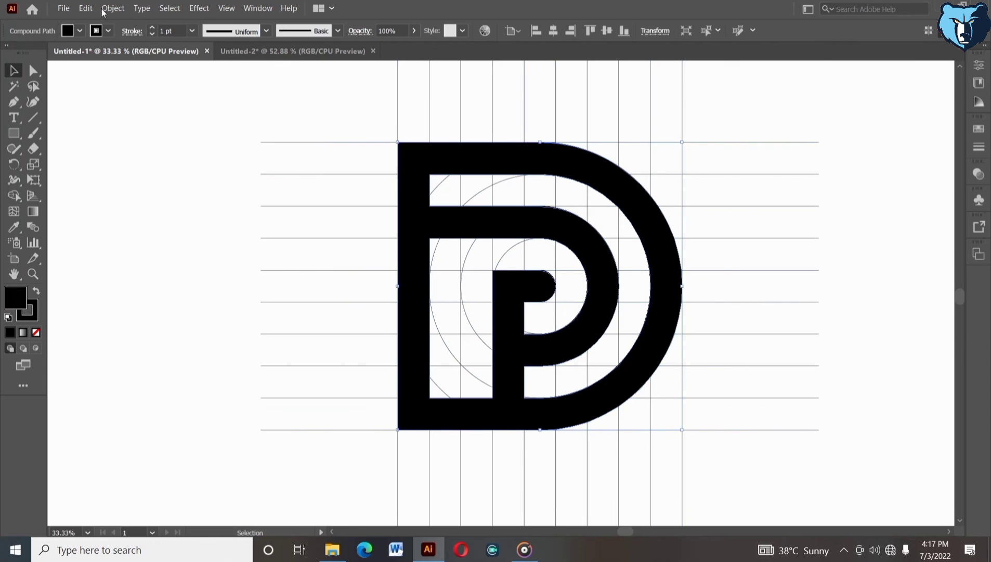
left_click(85, 8)
left_click(102, 46)
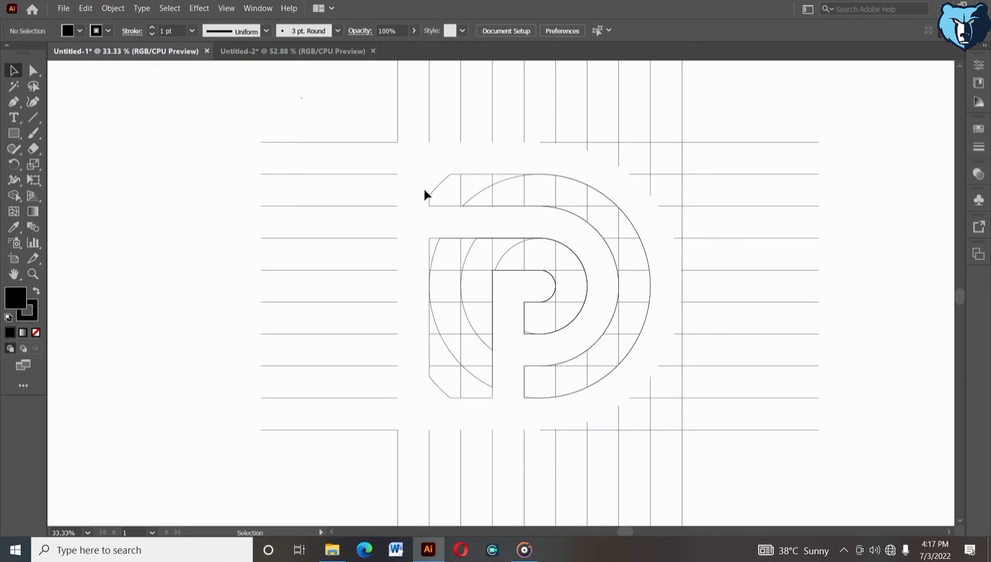
- Delete all remaining grid lines and circles, then paste the logo back in place
key("slash")
key("ctrl+a")
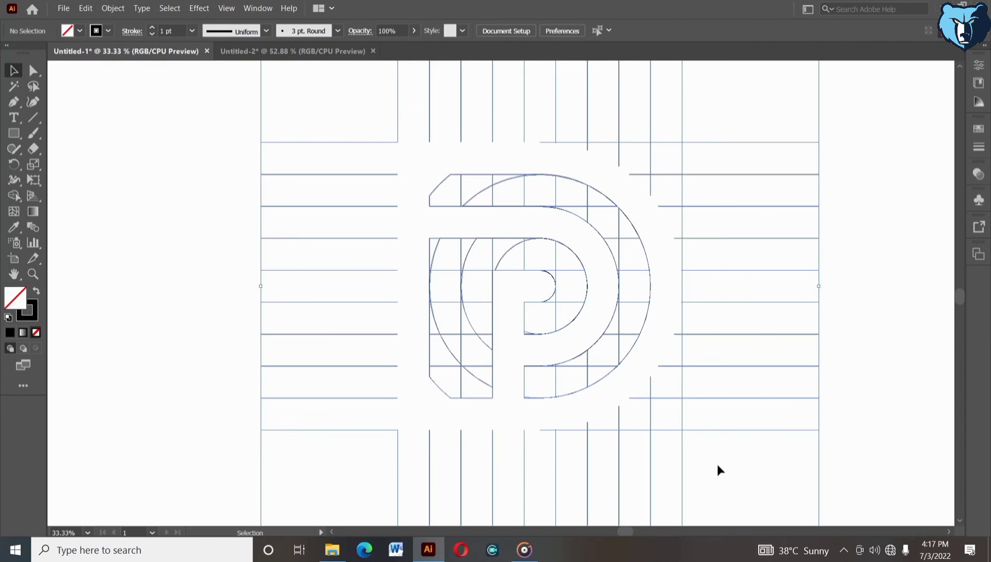
key("Delete")
left_click(85, 8)
left_click(119, 111)
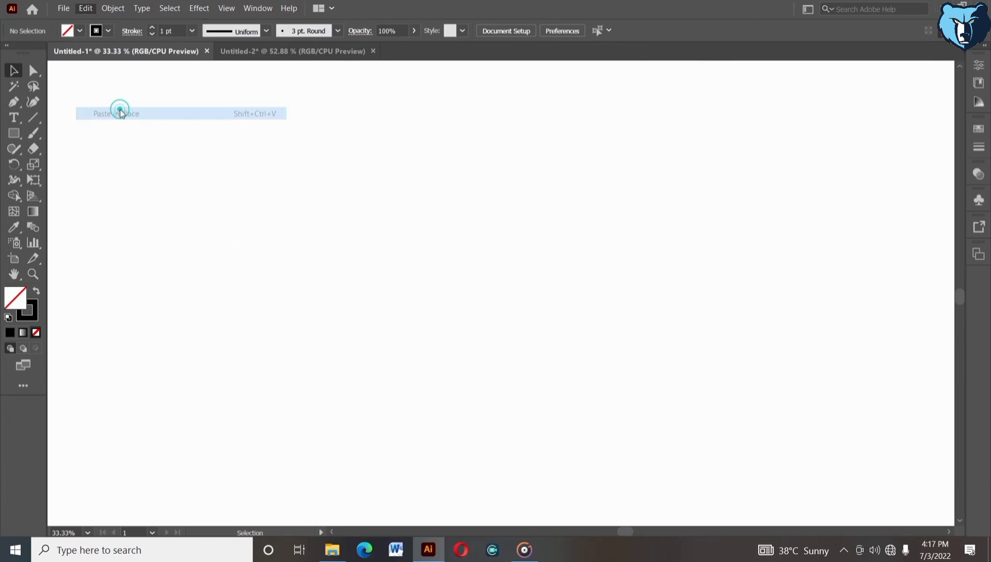
left_click_drag(667, 334, 629, 338)
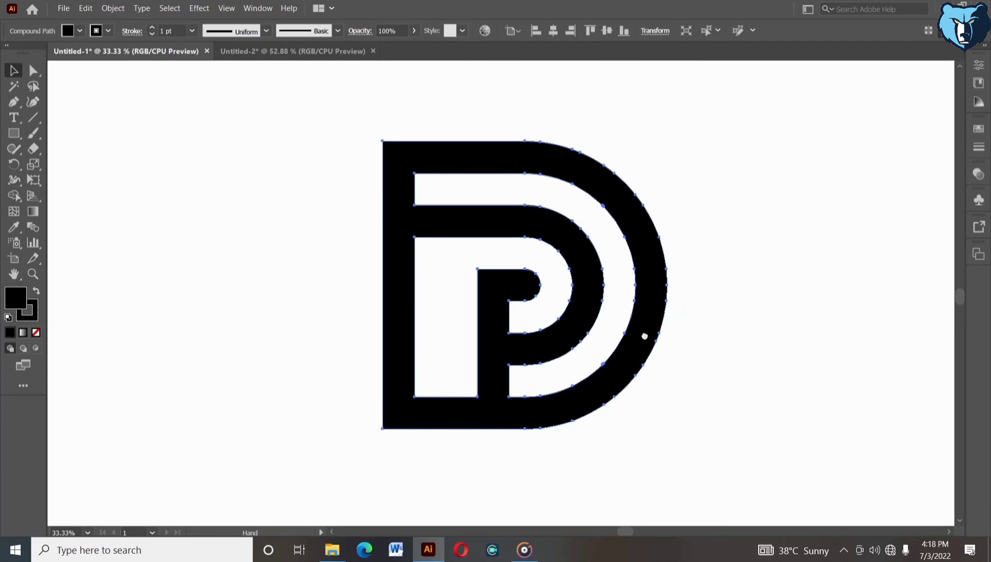
left_click(671, 422)
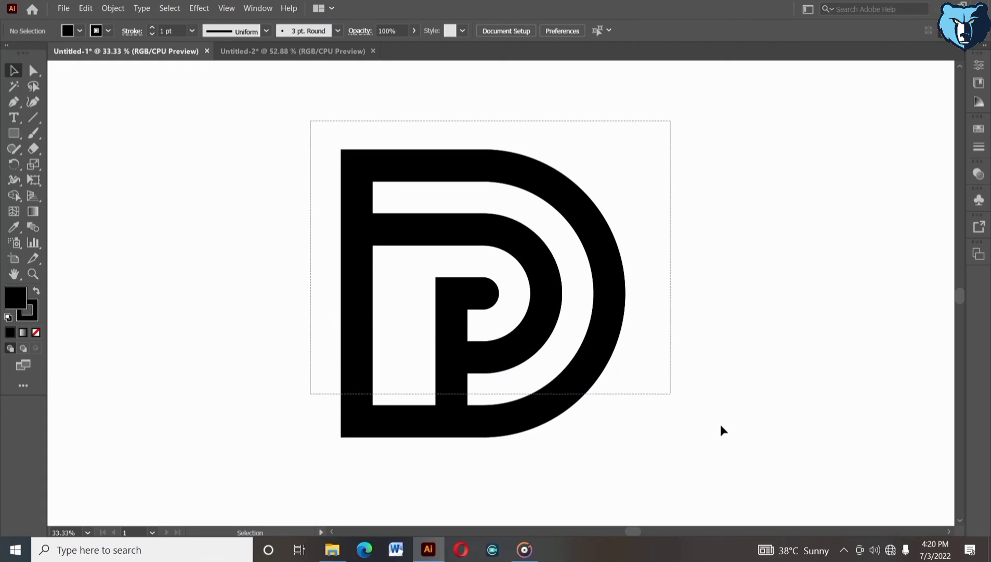
- Set the logo's stroke to None and fill it with an orange swatch
left_click(96, 31)
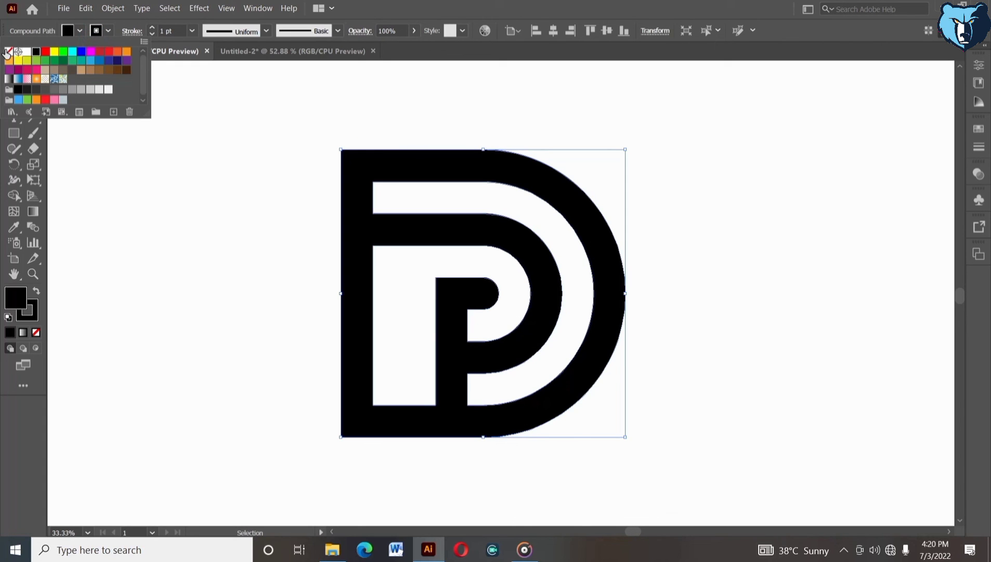
left_click(7, 52)
left_click(80, 31)
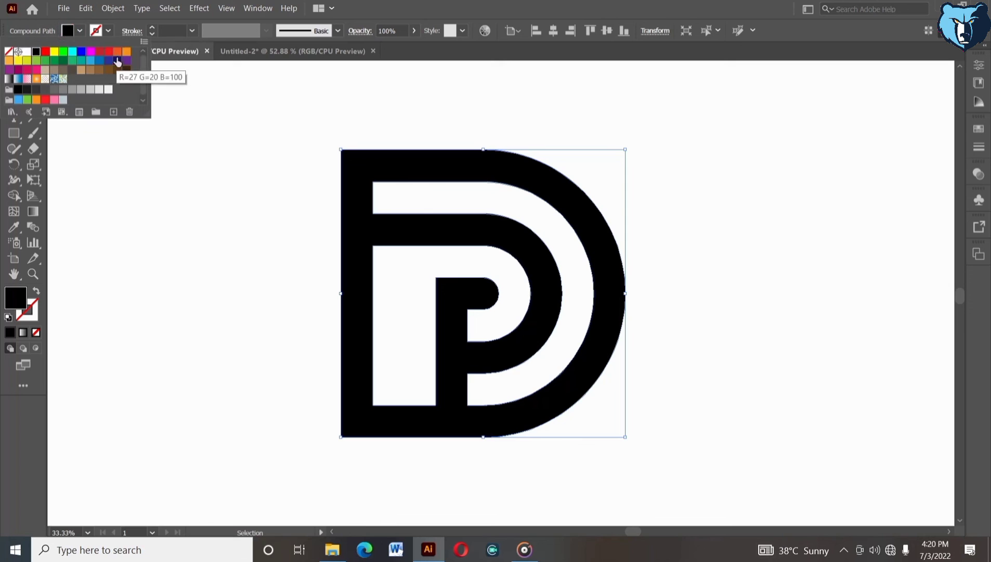
left_click(116, 53)
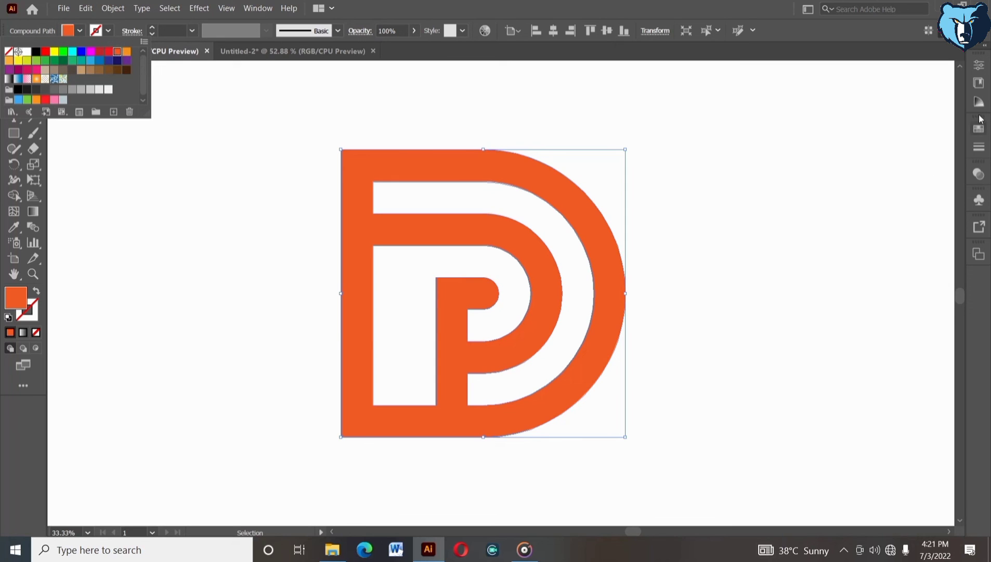
key("Escape")
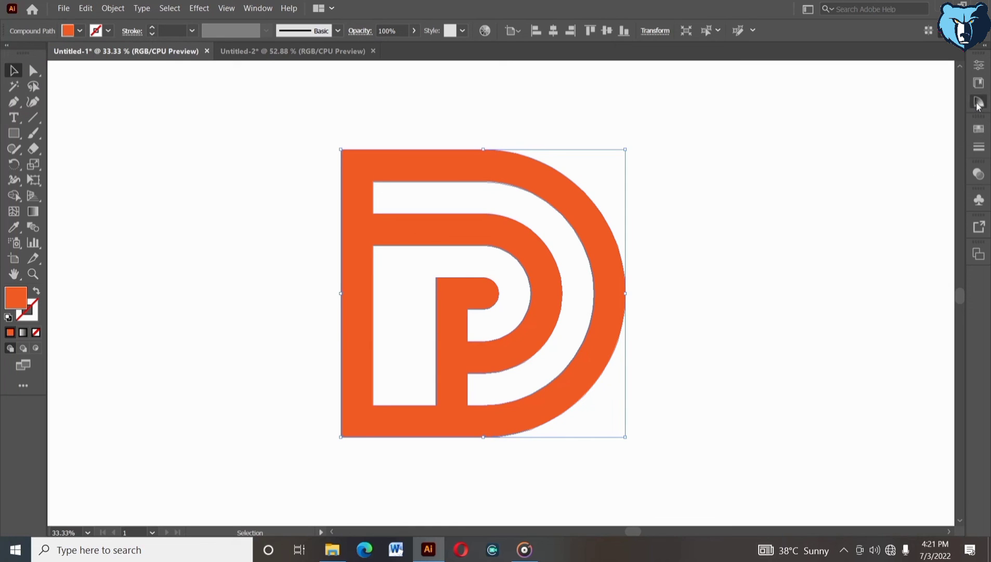
- Refine the fill to a brighter orange shade in the Color Guide, then deselect the logo
left_click(977, 102)
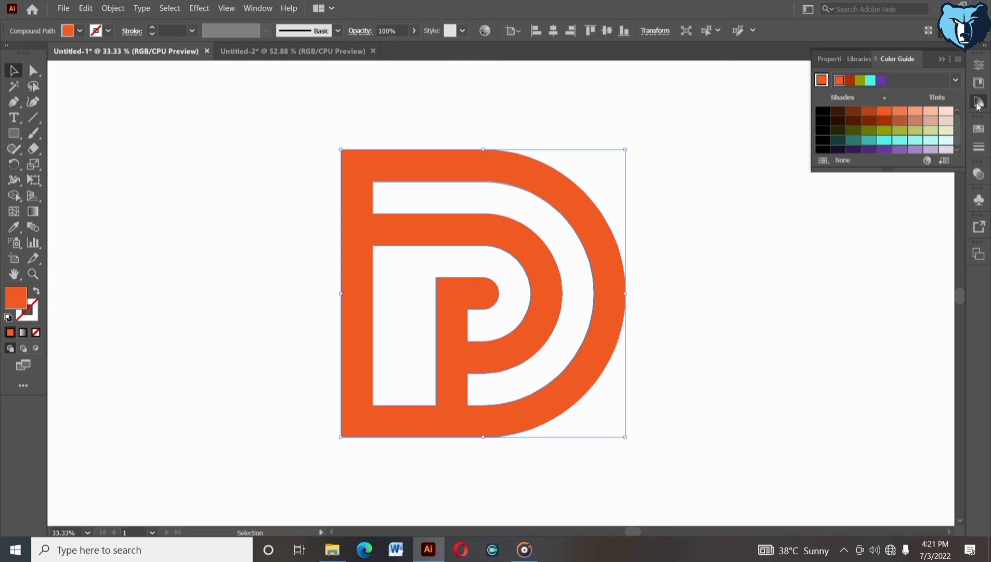
left_click(871, 112)
left_click(889, 113)
left_click(941, 59)
left_click(763, 307)
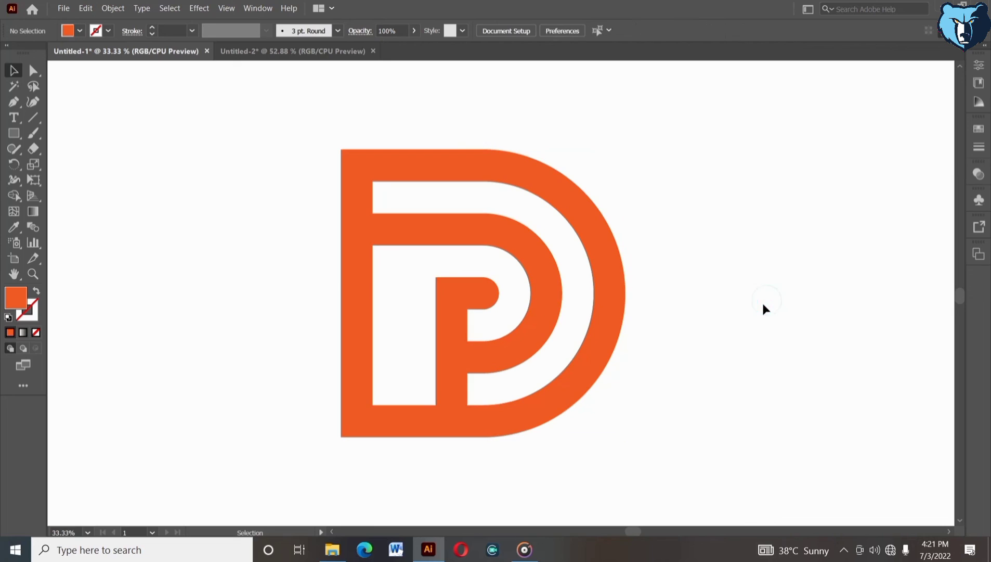